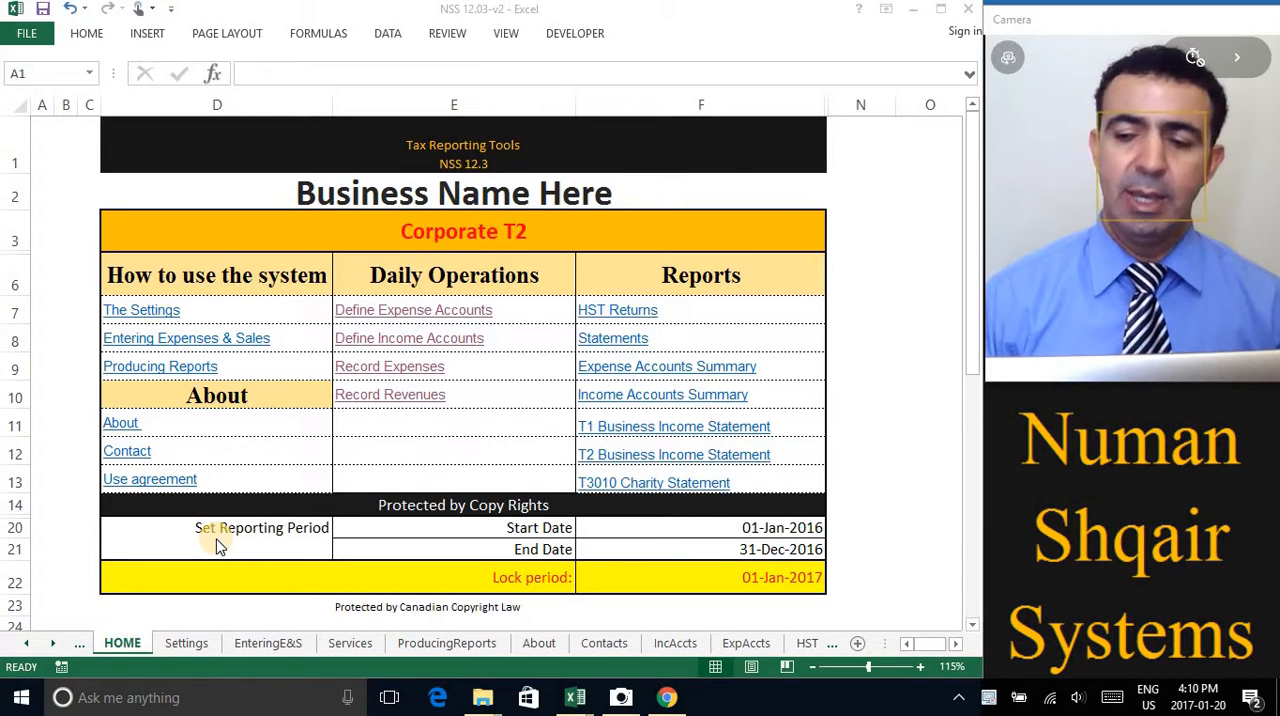
Open the Record Revenues journal and start a new record at its first empty row
{"action": "left_click", "coordinate": [390, 397]}
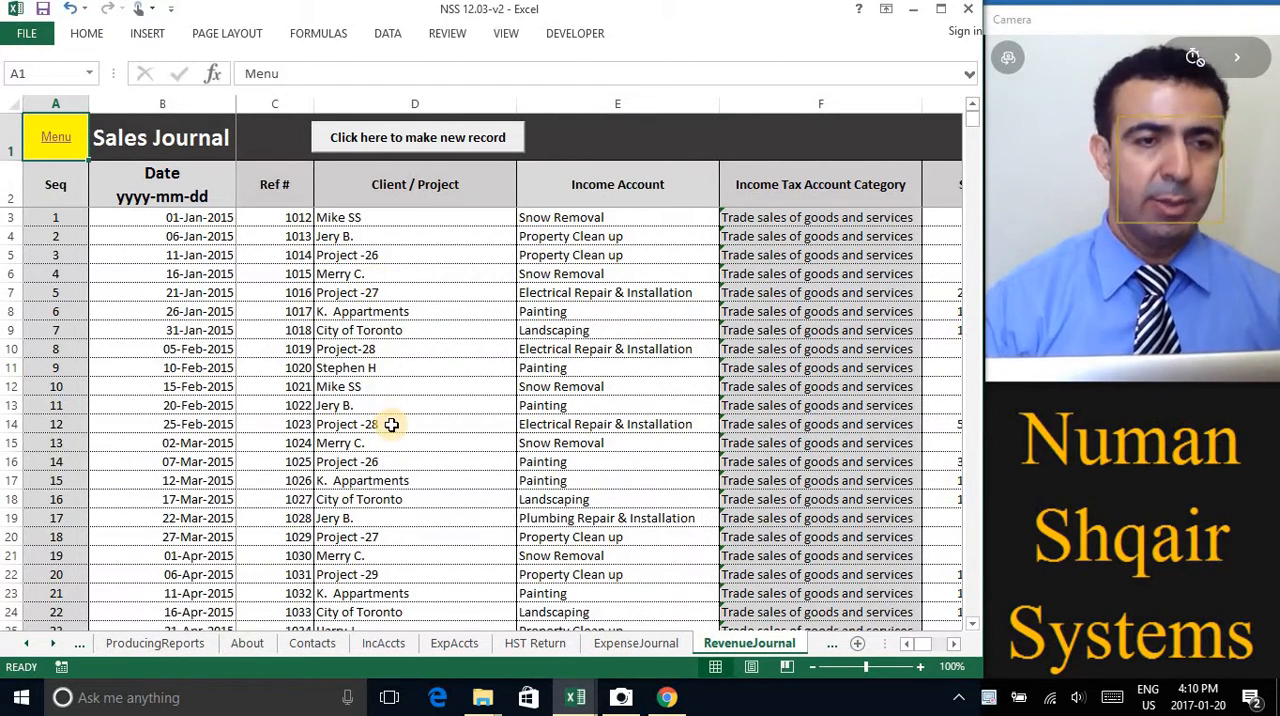
{"action": "scroll", "coordinate": [391, 424], "scroll_direction": "down", "scroll_amount": 7}
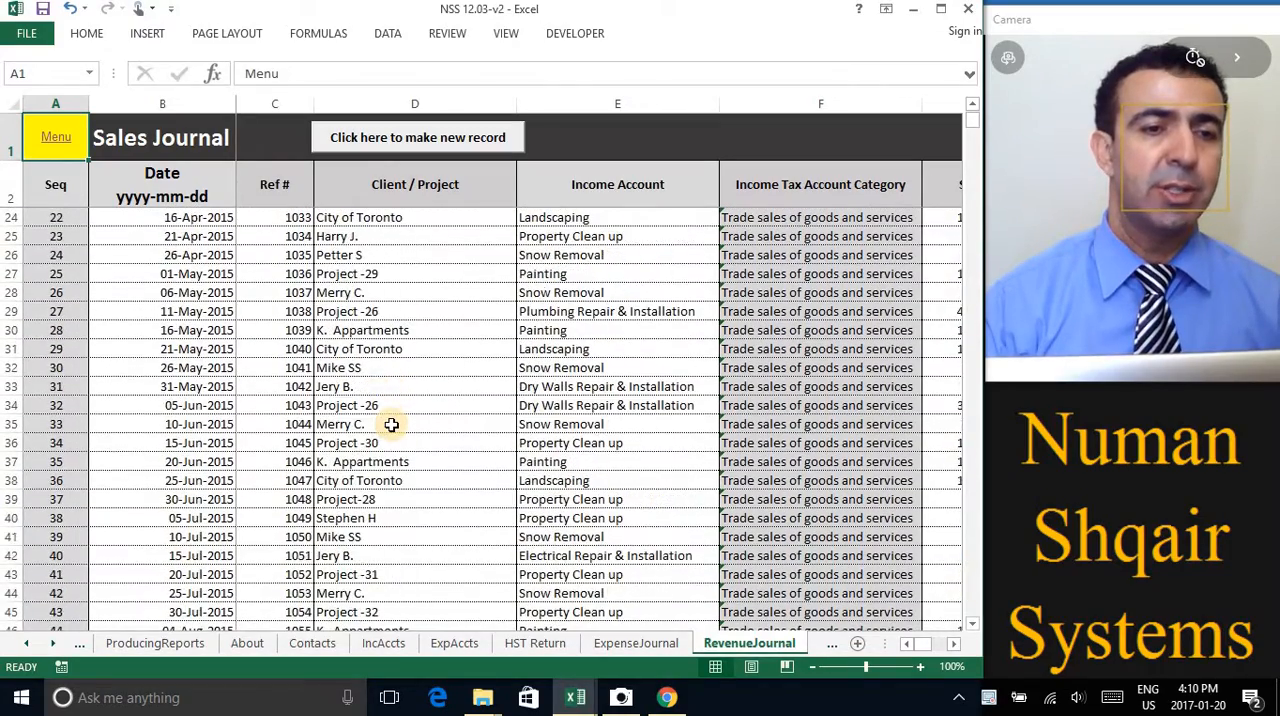
{"action": "scroll", "coordinate": [391, 424], "scroll_direction": "down", "scroll_amount": 4}
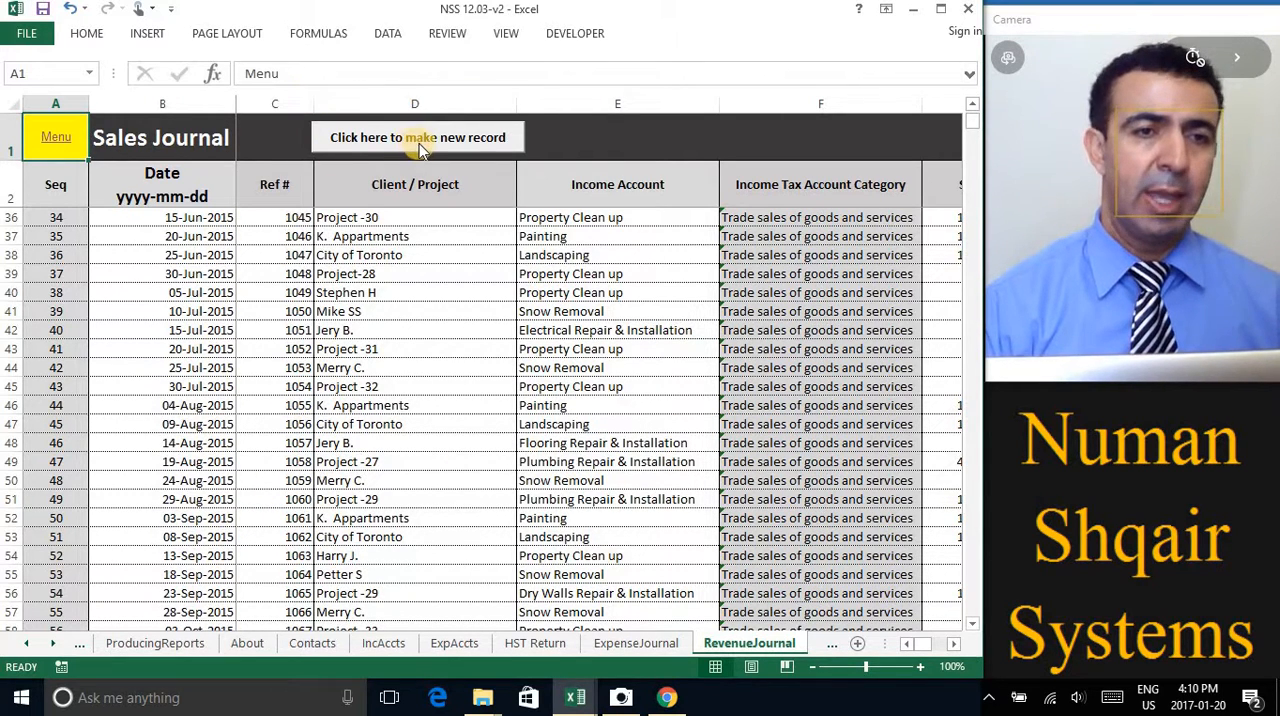
{"action": "left_click", "coordinate": [477, 143]}
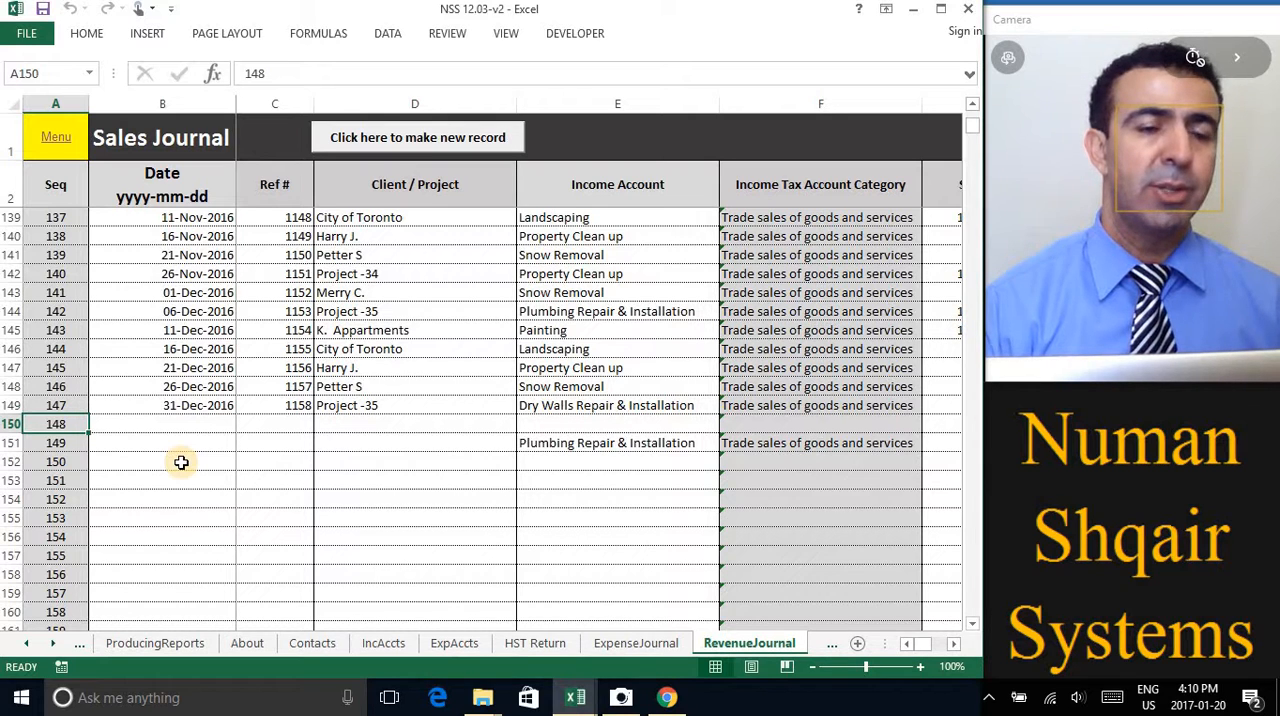
Clear the stray income account entry from row 151 of the sales journal
{"action": "left_click", "coordinate": [581, 447]}
{"action": "key", "text": "Delete"}
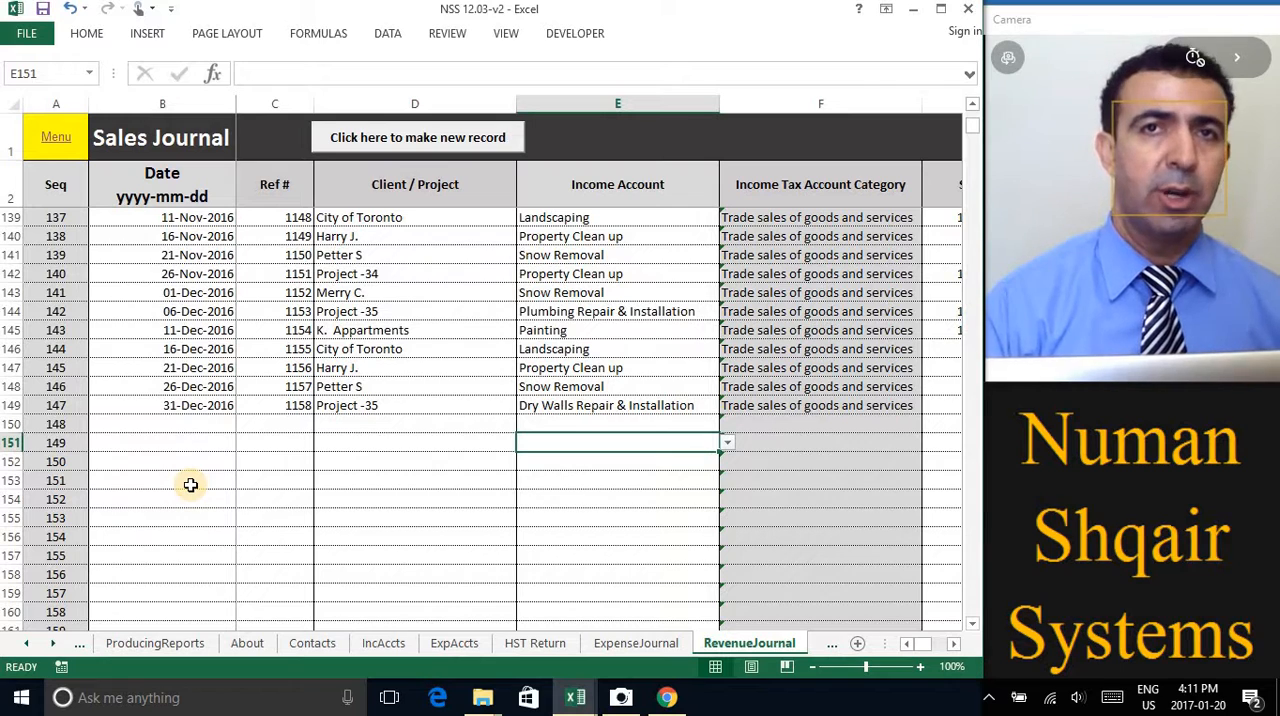
{"action": "left_click", "coordinate": [284, 437]}
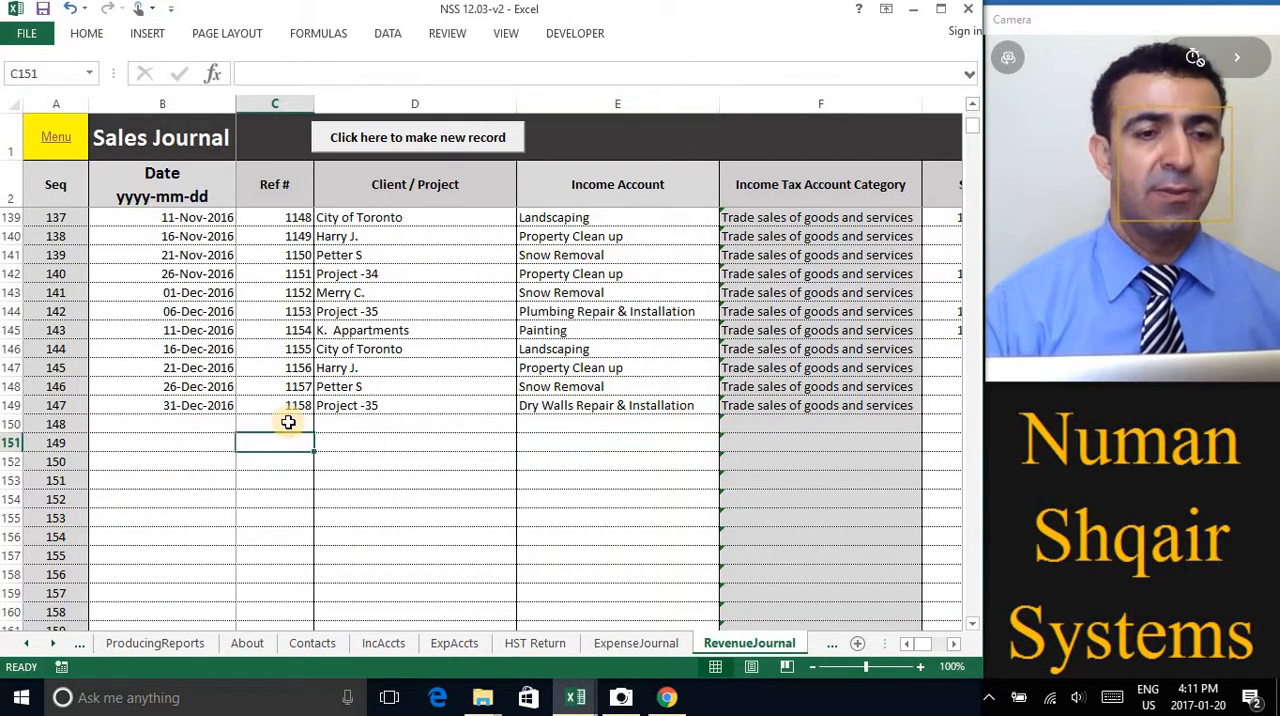
Choose Painting as the income account for the new record in row 150
{"action": "left_click", "coordinate": [392, 427]}
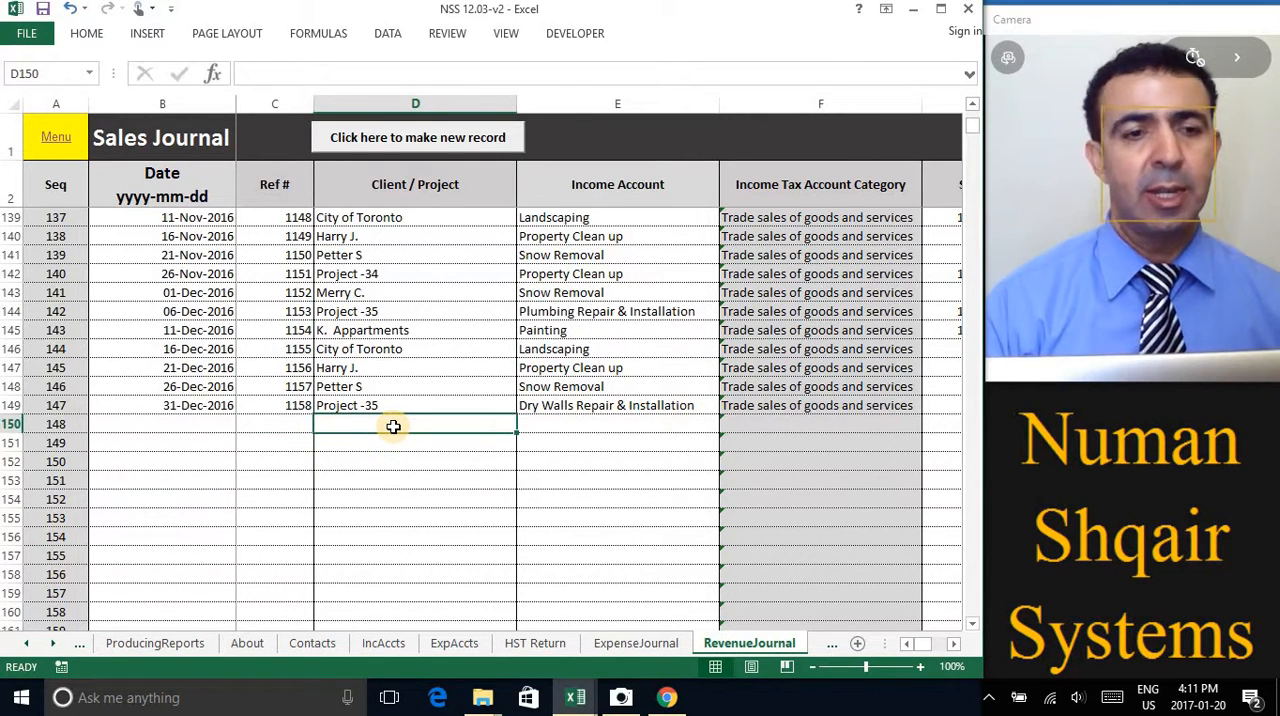
{"action": "left_click", "coordinate": [583, 426]}
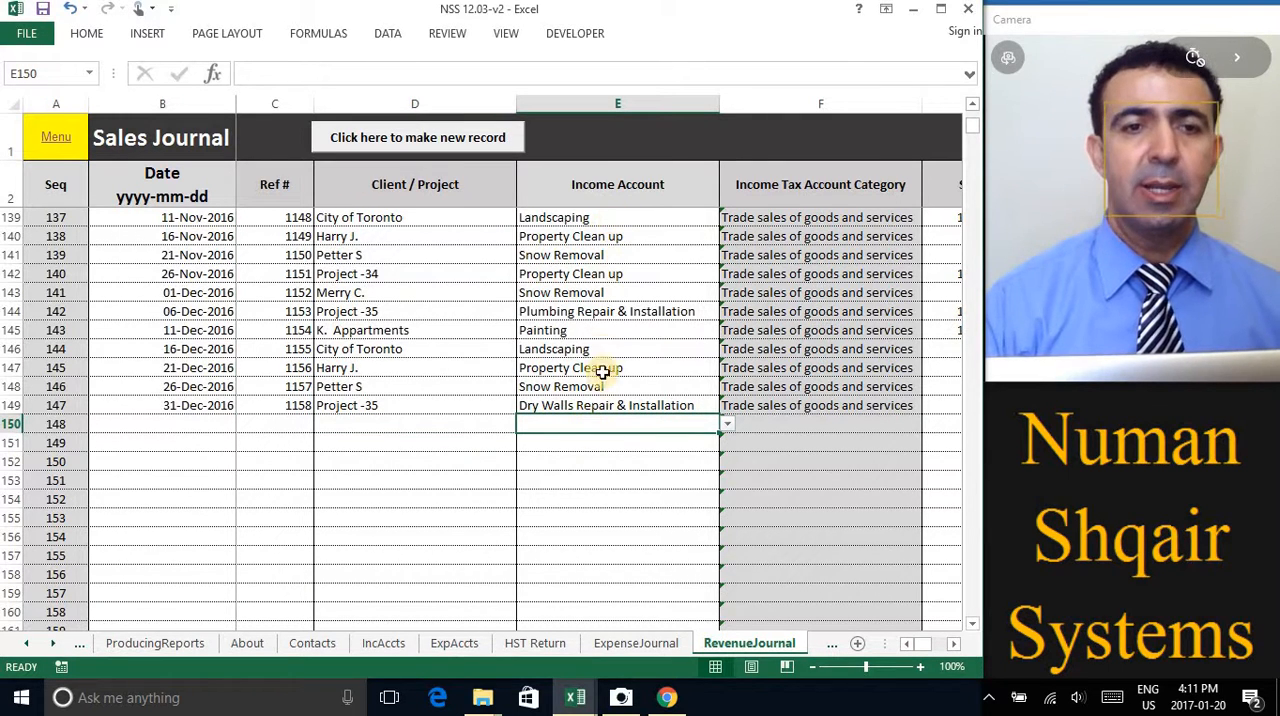
{"action": "left_click", "coordinate": [727, 425]}
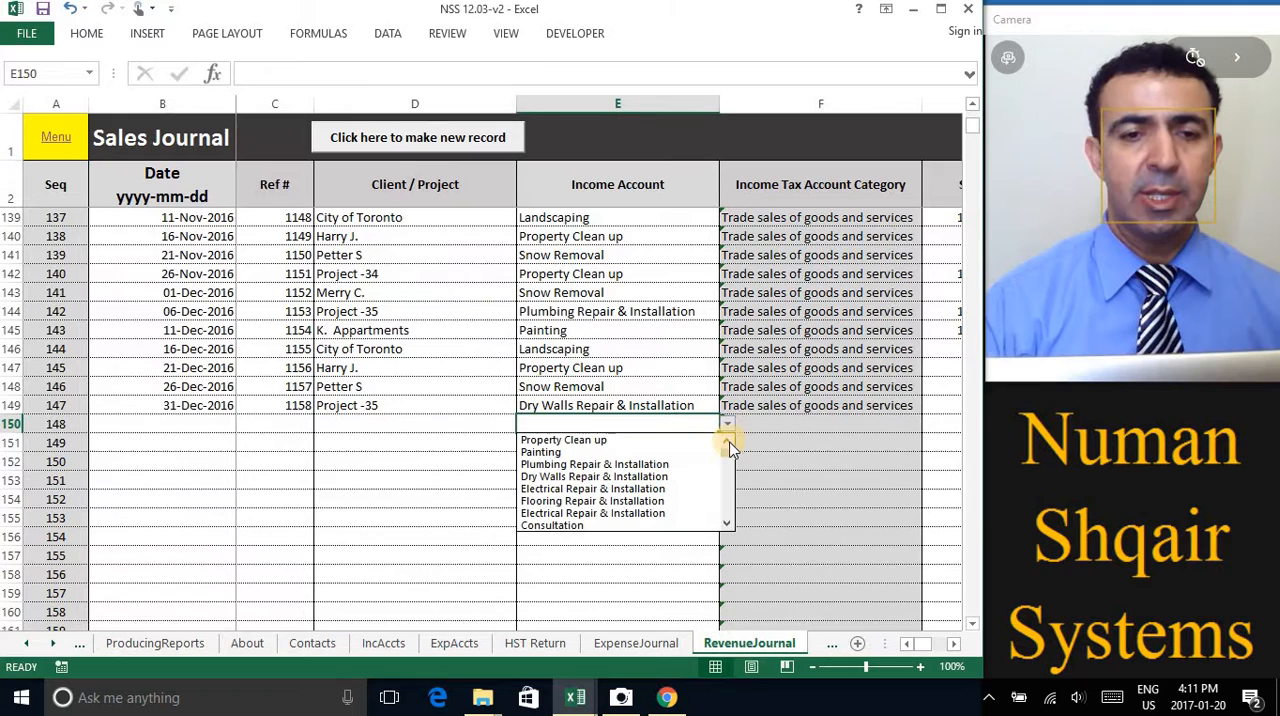
{"action": "left_click", "coordinate": [728, 522]}
{"action": "left_click", "coordinate": [728, 522]}
{"action": "left_click", "coordinate": [728, 522]}
{"action": "left_click", "coordinate": [728, 522]}
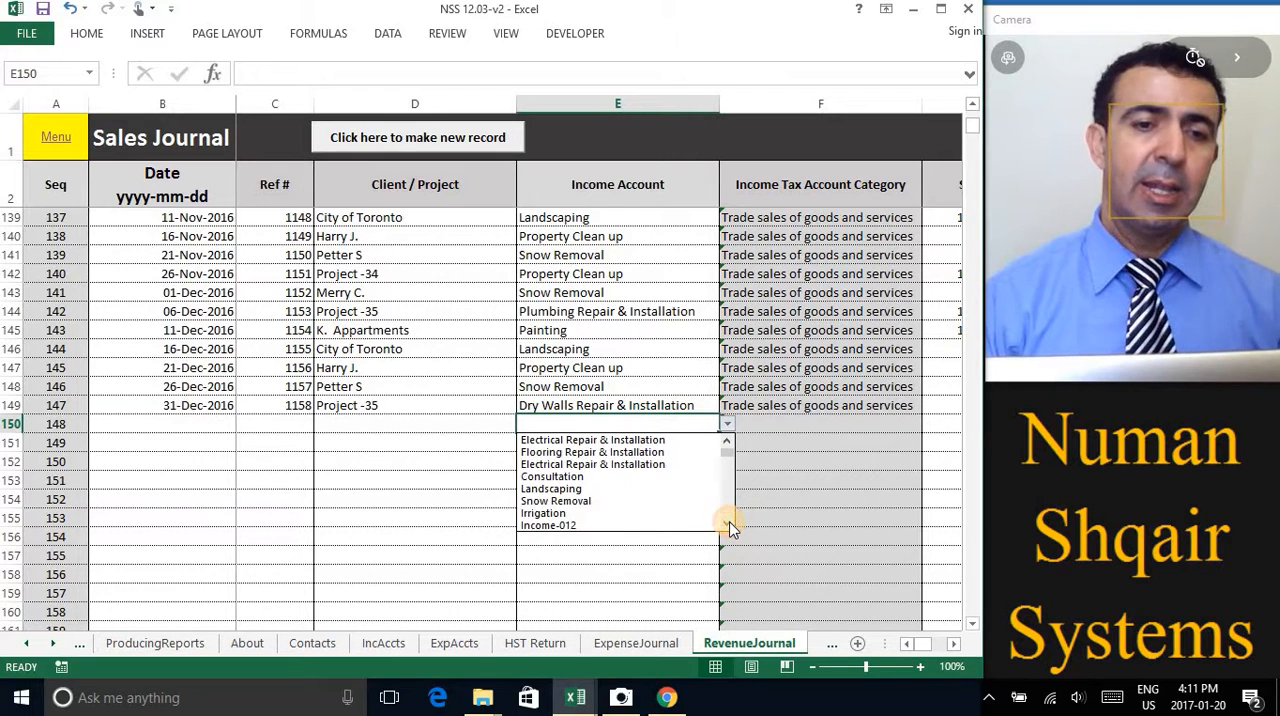
{"action": "left_click", "coordinate": [728, 522]}
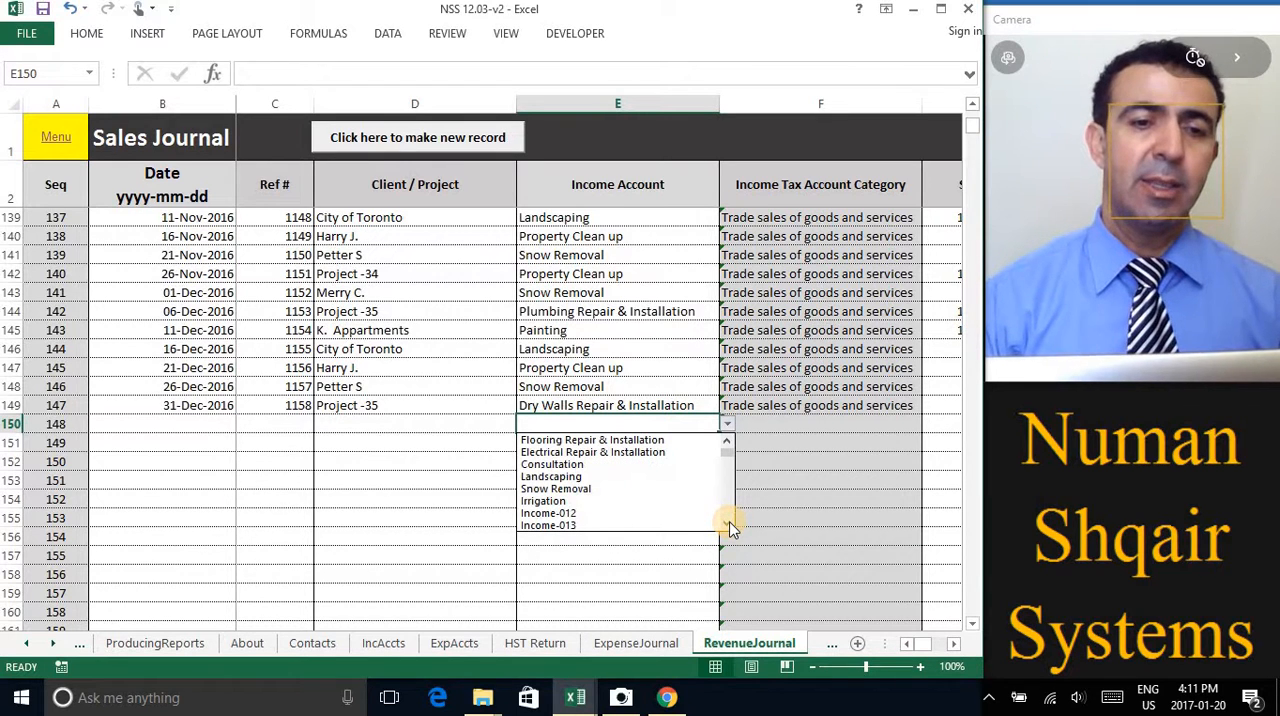
{"action": "left_click", "coordinate": [730, 443]}
{"action": "left_click", "coordinate": [730, 443]}
{"action": "left_click", "coordinate": [730, 443]}
{"action": "left_click", "coordinate": [730, 443]}
{"action": "left_click", "coordinate": [730, 443]}
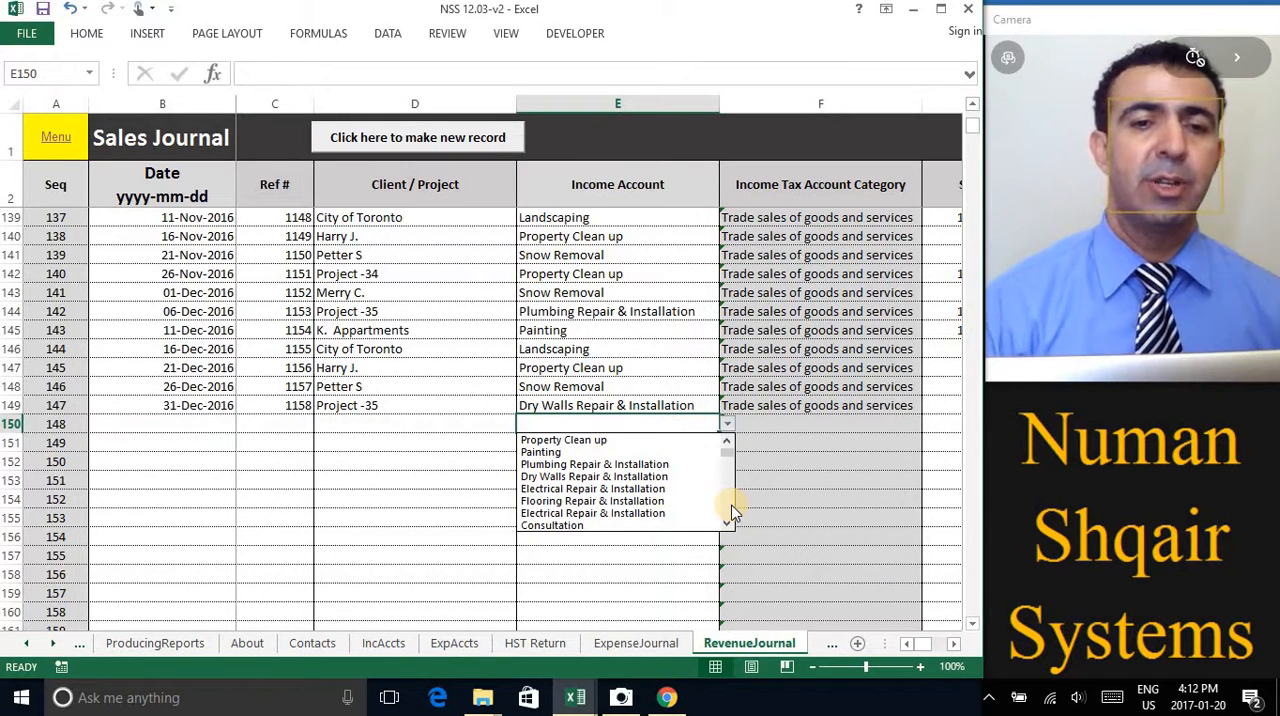
{"action": "left_click", "coordinate": [538, 452]}
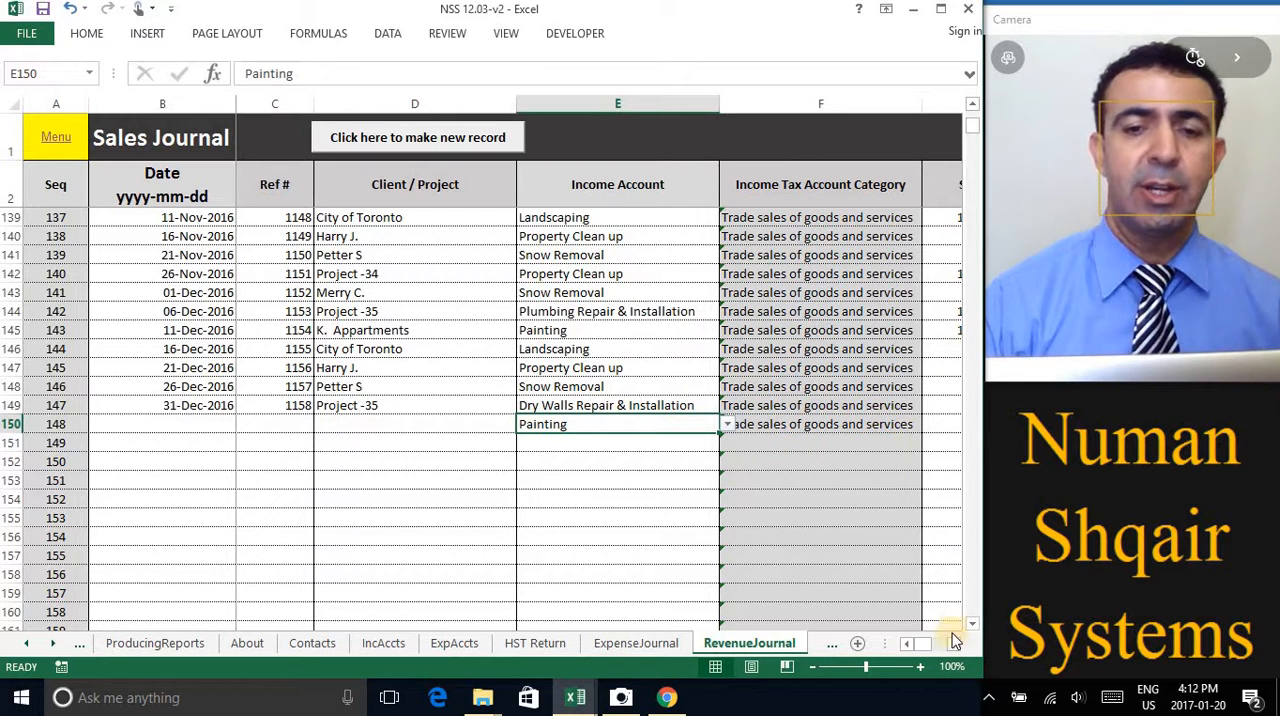
Clear the leftover sale amount from row 151 of the sales journal
{"action": "left_click", "coordinate": [953, 645]}
{"action": "left_click", "coordinate": [953, 645]}
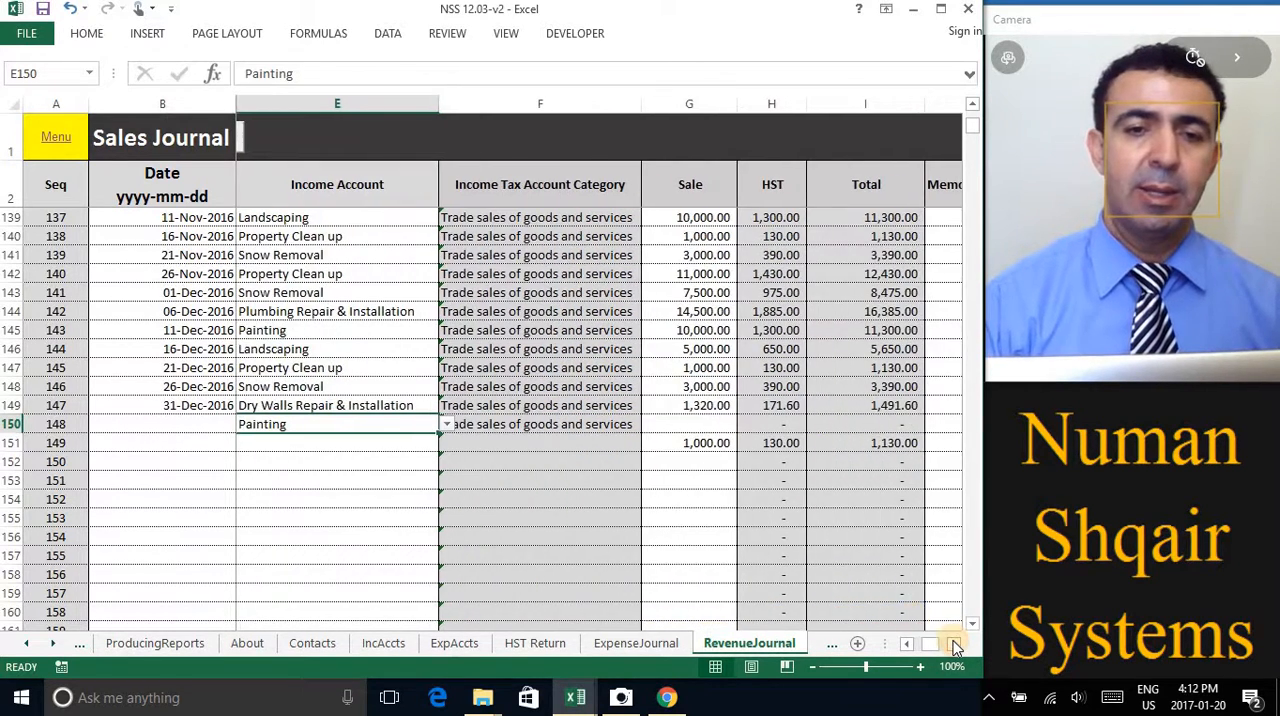
{"action": "left_click", "coordinate": [713, 443]}
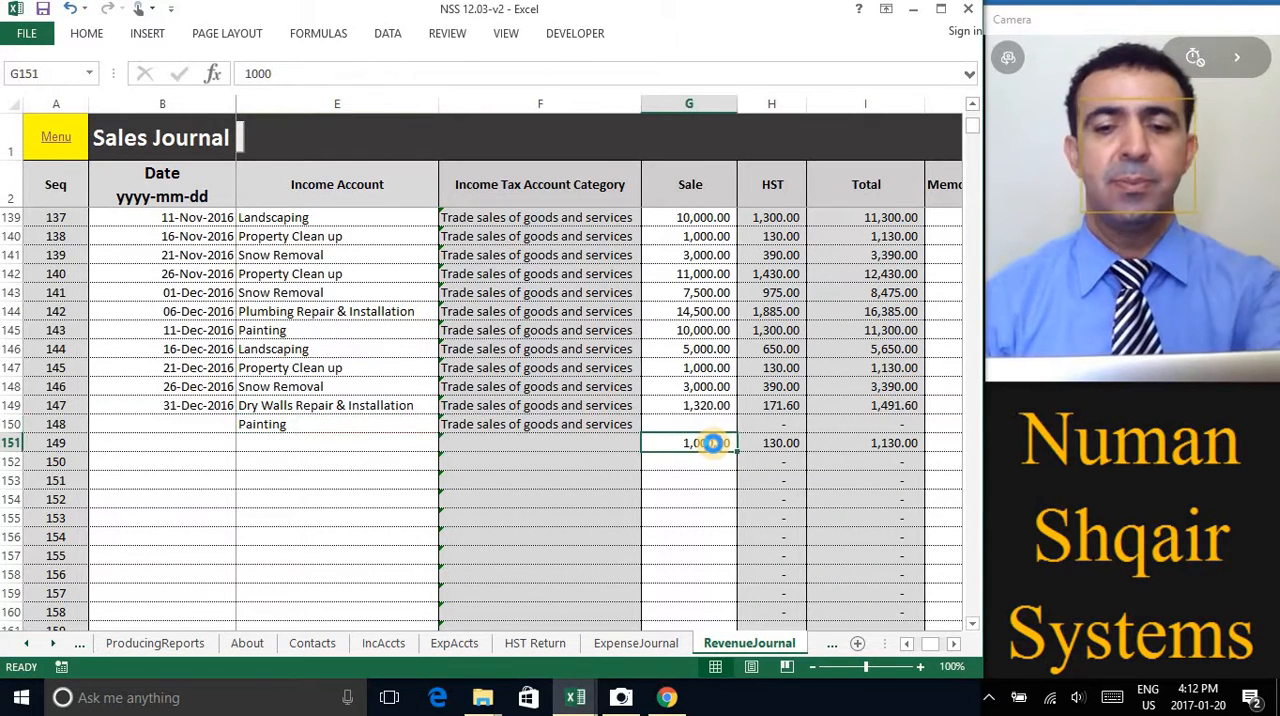
{"action": "key", "text": "Delete"}
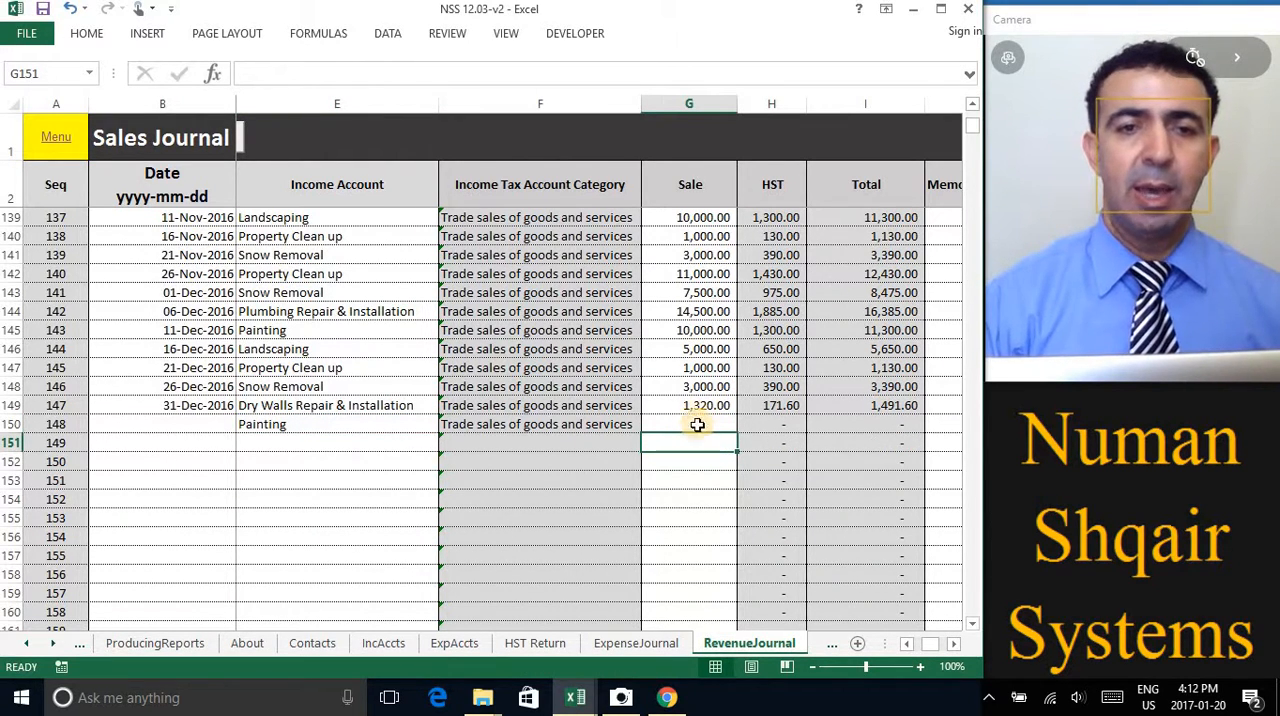
Enter 1000 as the sale amount of the Painting record in row 150
{"action": "left_click", "coordinate": [711, 424]}
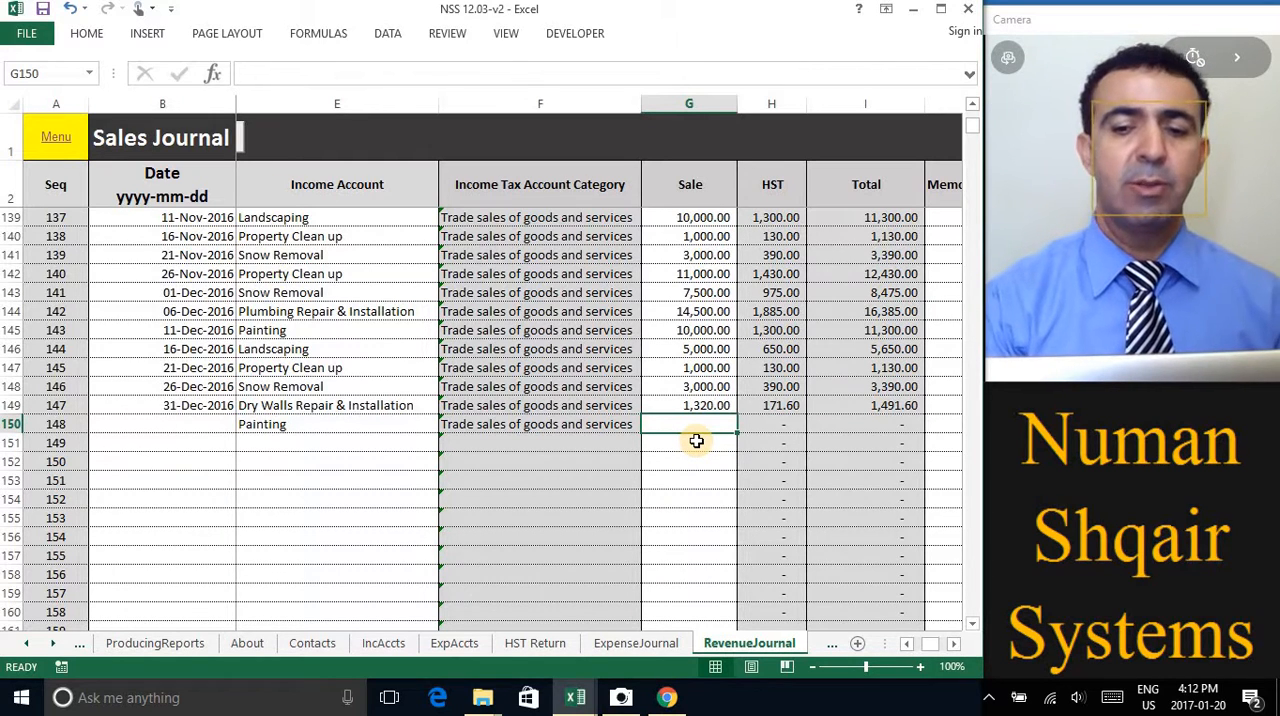
{"action": "type", "text": "100"}
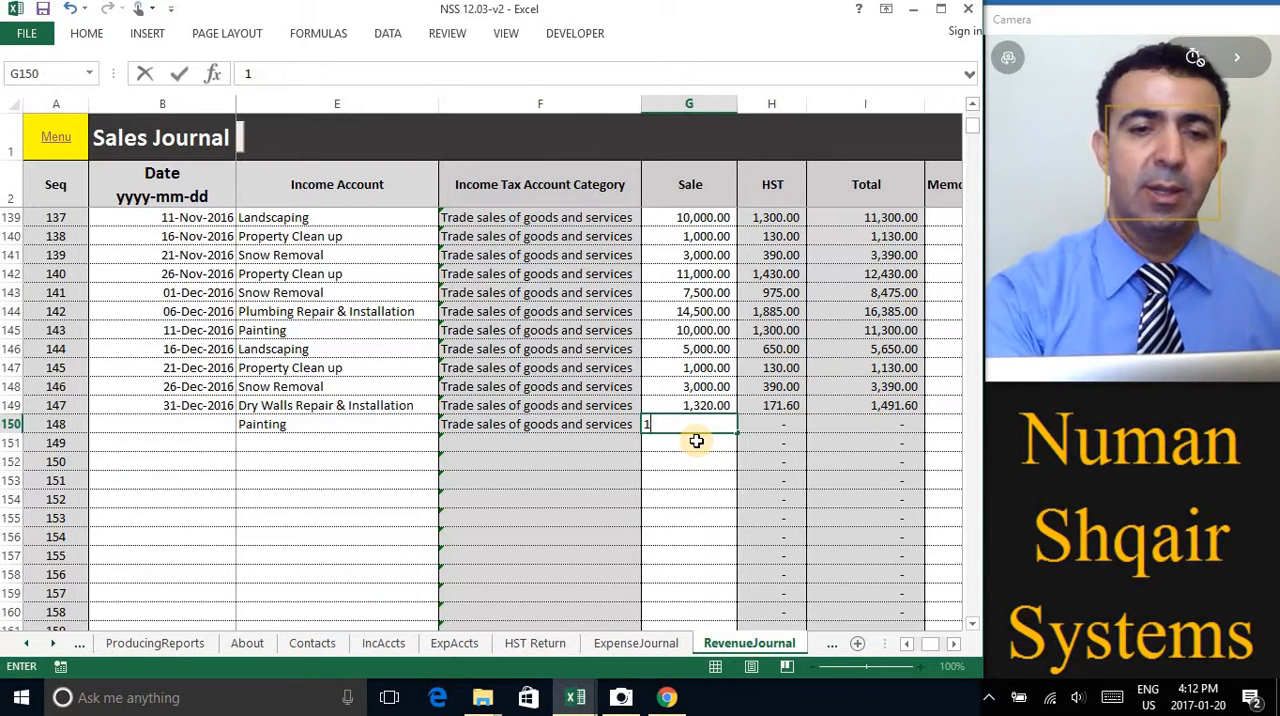
{"action": "type", "text": "0"}
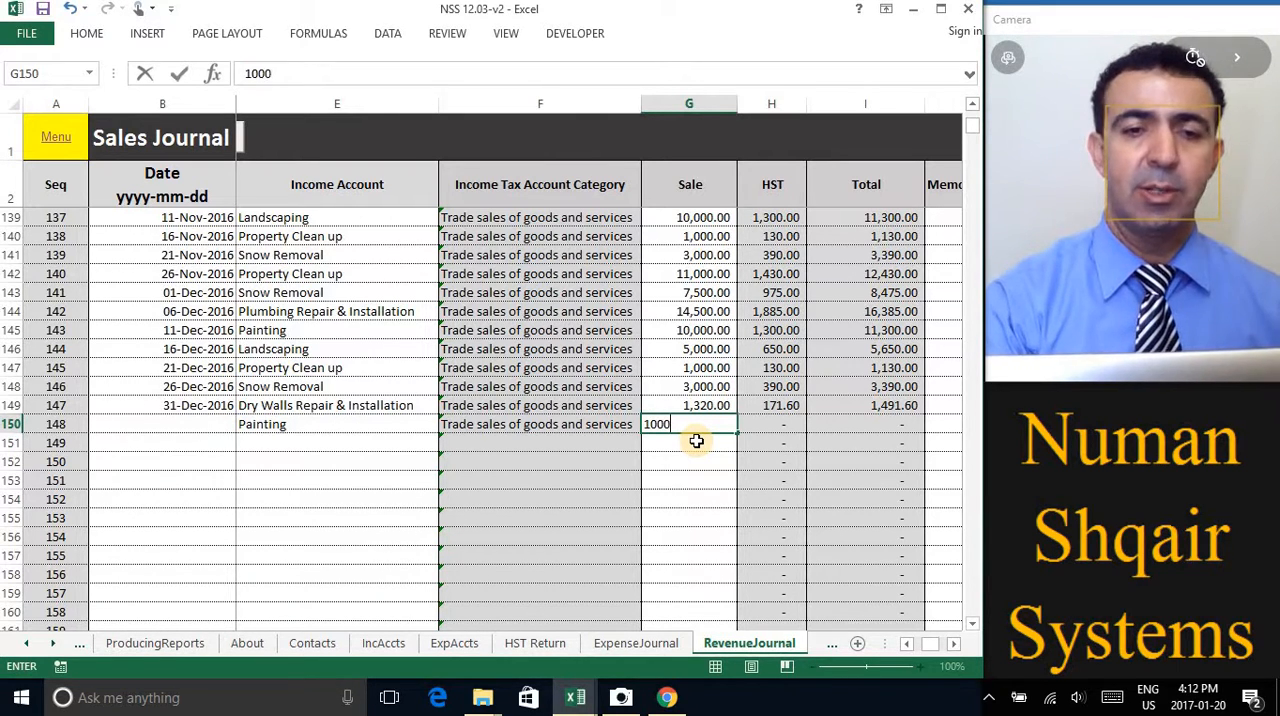
{"action": "key", "text": "Return"}
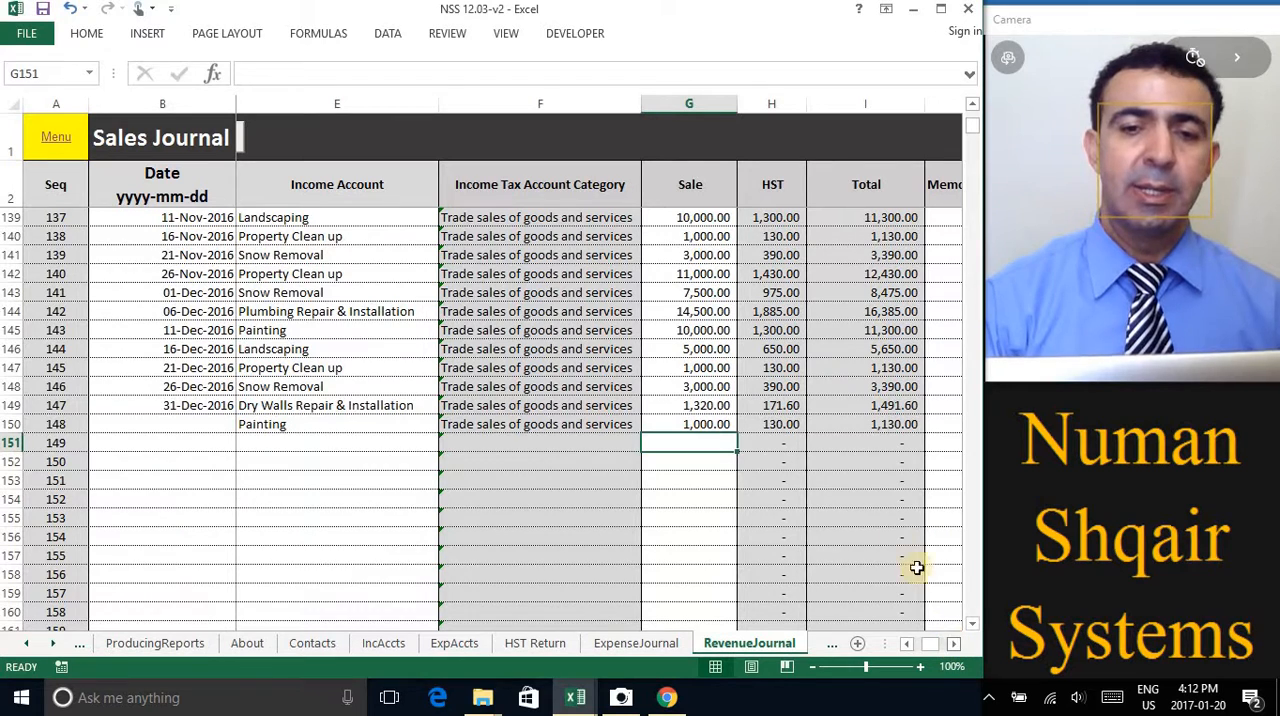
Inspect the total formula and the memo cell of the record in row 150
{"action": "left_click", "coordinate": [895, 427]}
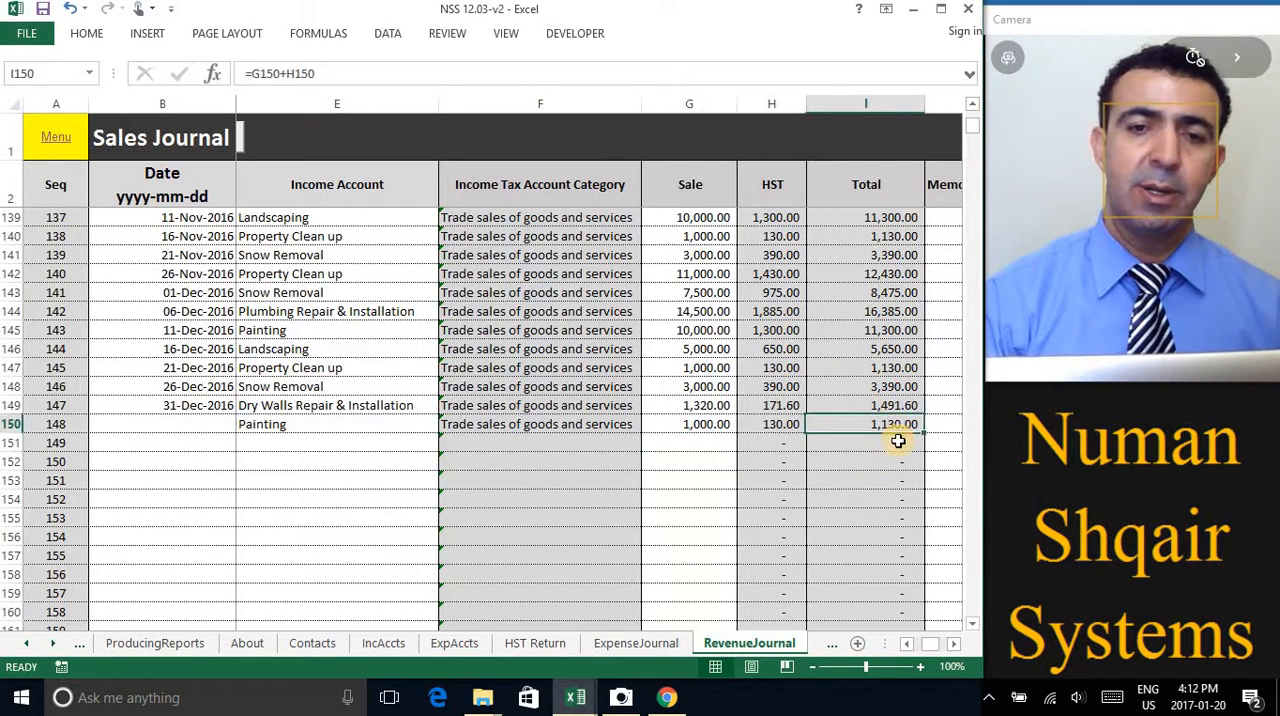
{"action": "left_click", "coordinate": [953, 645]}
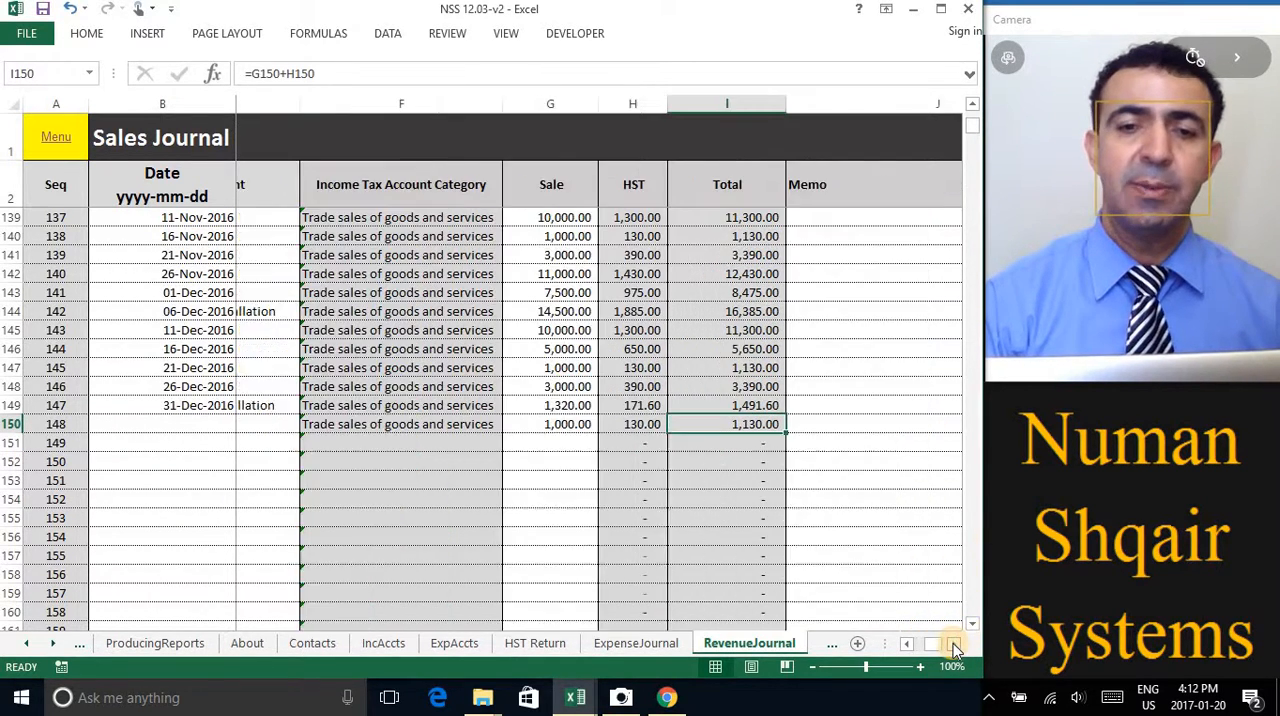
{"action": "left_click", "coordinate": [953, 645]}
{"action": "left_click", "coordinate": [780, 425]}
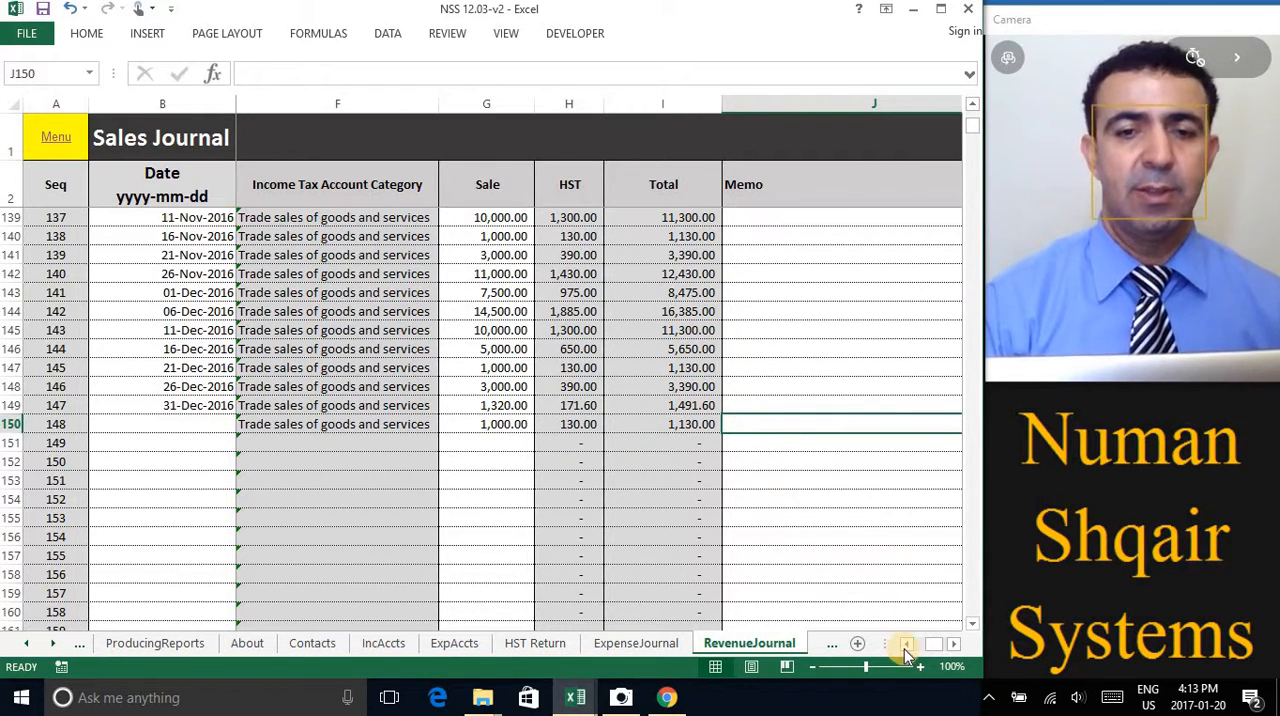
Copy the client name from row 147 into the Client / Project cell of row 150
{"action": "left_click", "coordinate": [906, 645]}
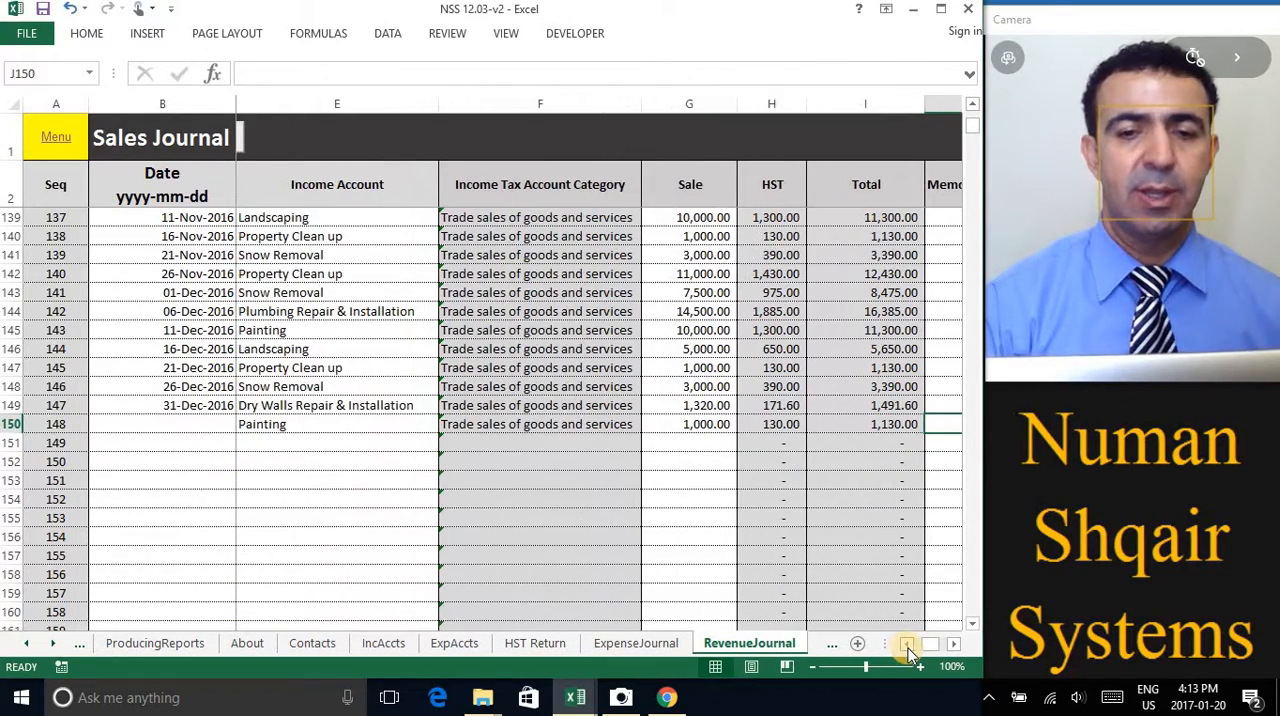
{"action": "left_click", "coordinate": [906, 645]}
{"action": "left_click", "coordinate": [906, 645]}
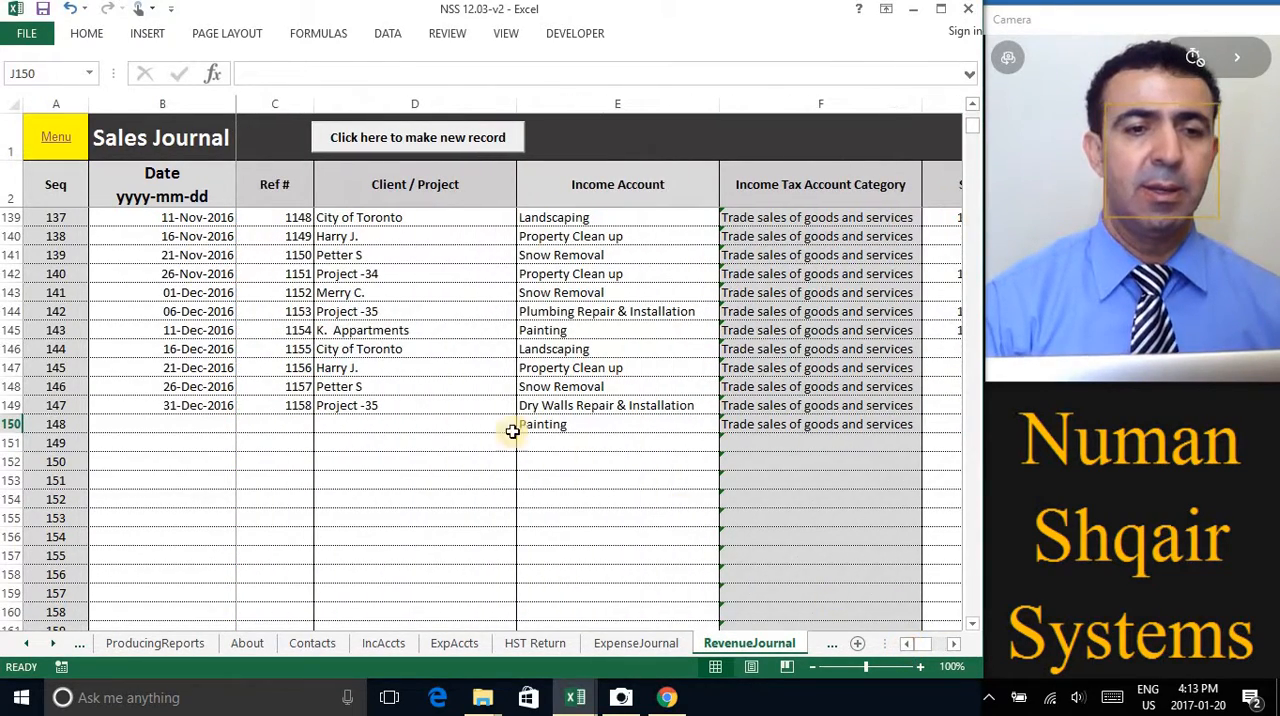
{"action": "left_click", "coordinate": [362, 422]}
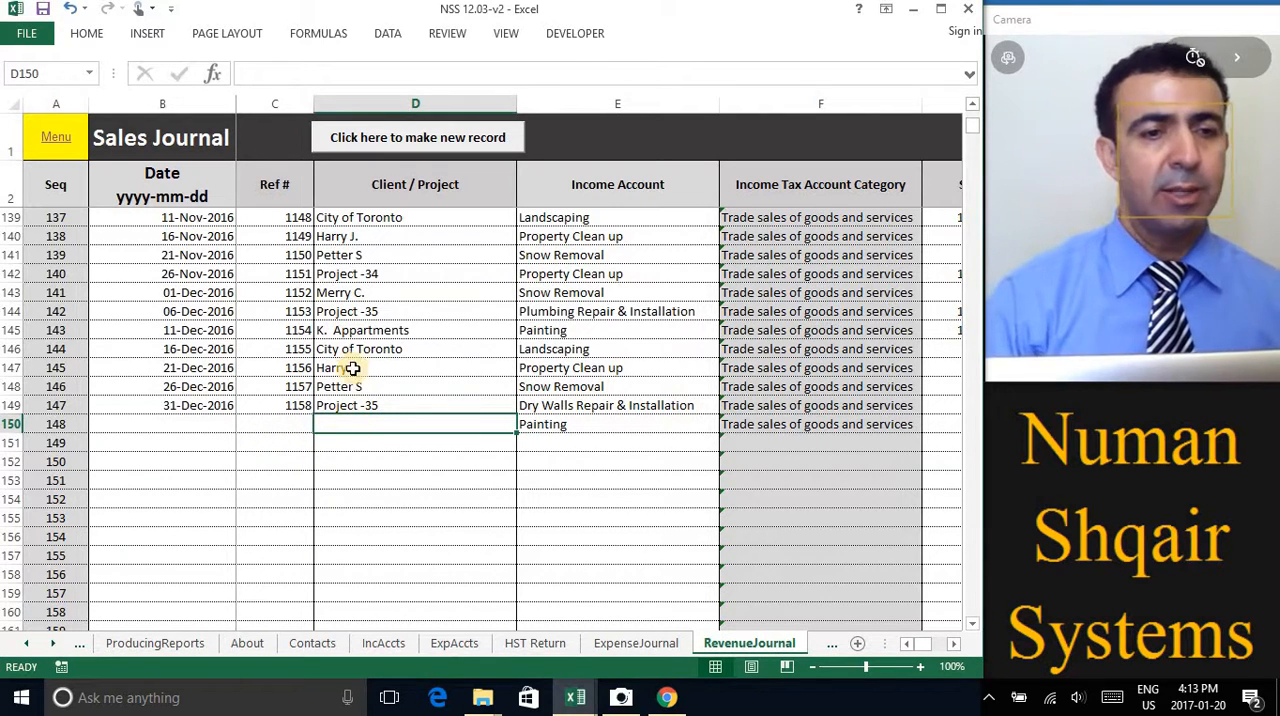
{"action": "left_click", "coordinate": [352, 367]}
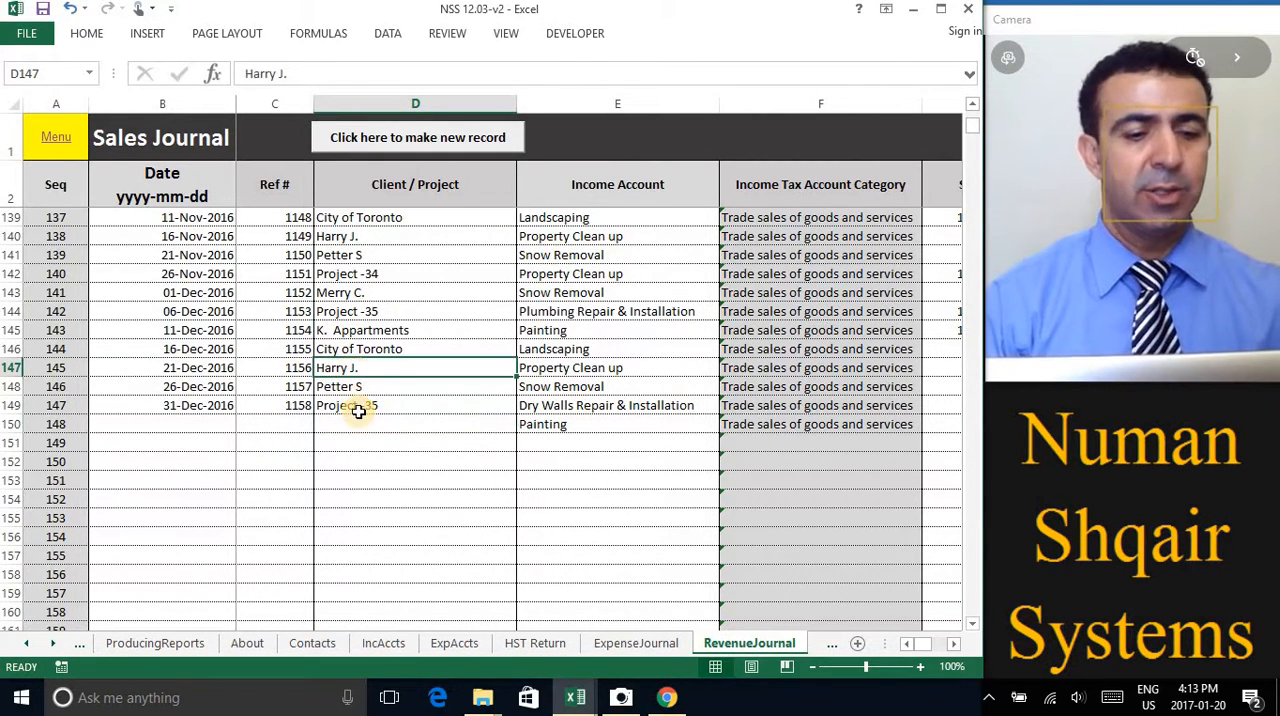
{"action": "key", "text": "ctrl+c"}
{"action": "left_click", "coordinate": [359, 421]}
{"action": "key", "text": "ctrl+v"}
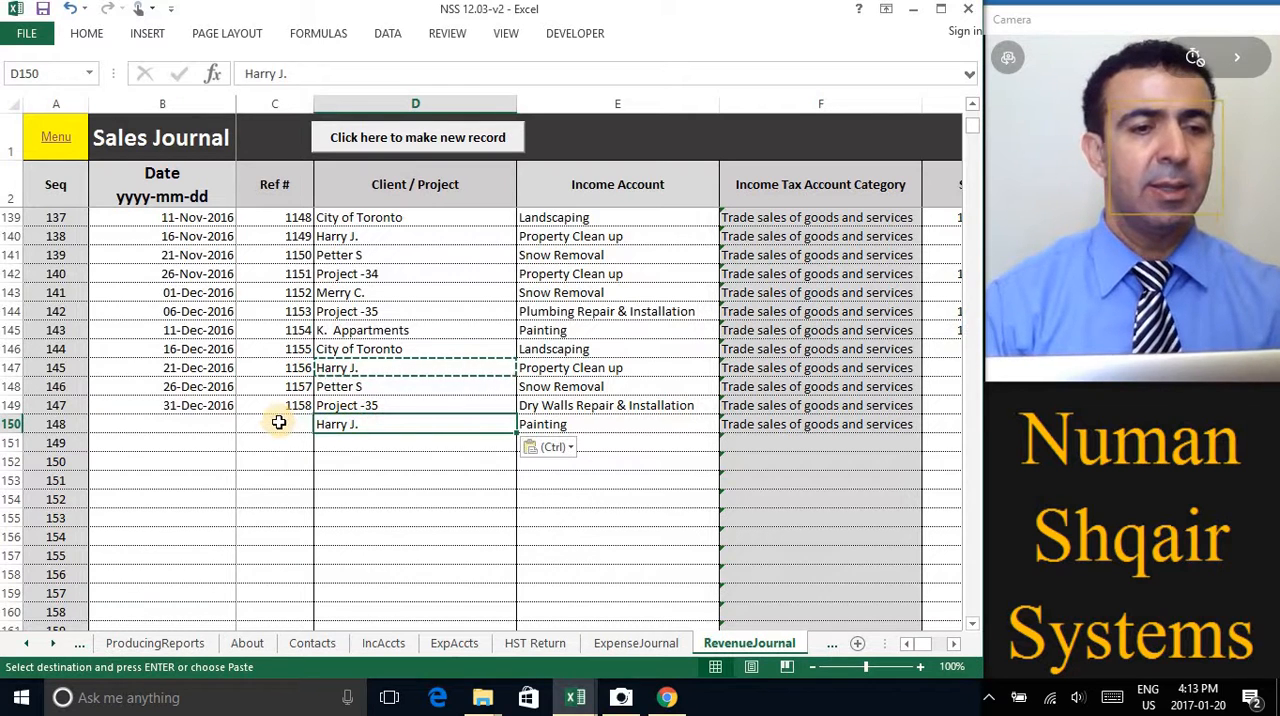
Enter reference number 1159 and the date 2017-01-01 for the record in row 150
{"action": "left_click", "coordinate": [283, 425]}
{"action": "type", "text": "11"}
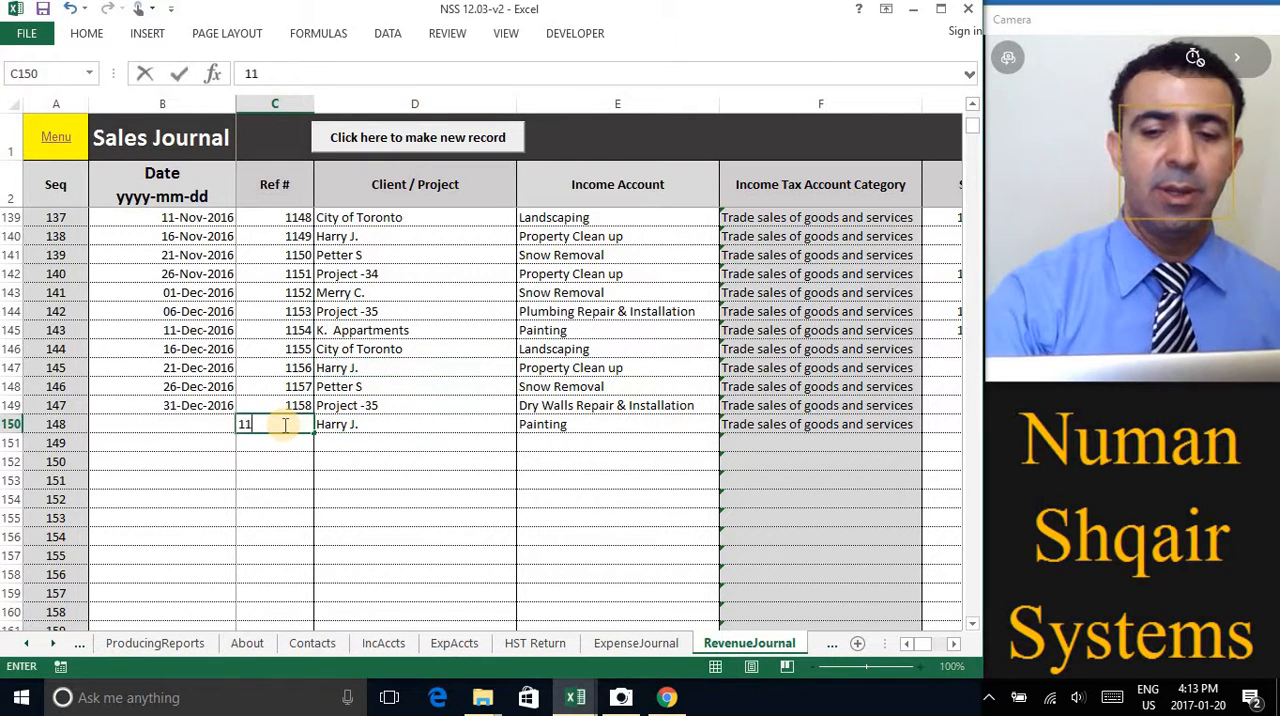
{"action": "type", "text": "59"}
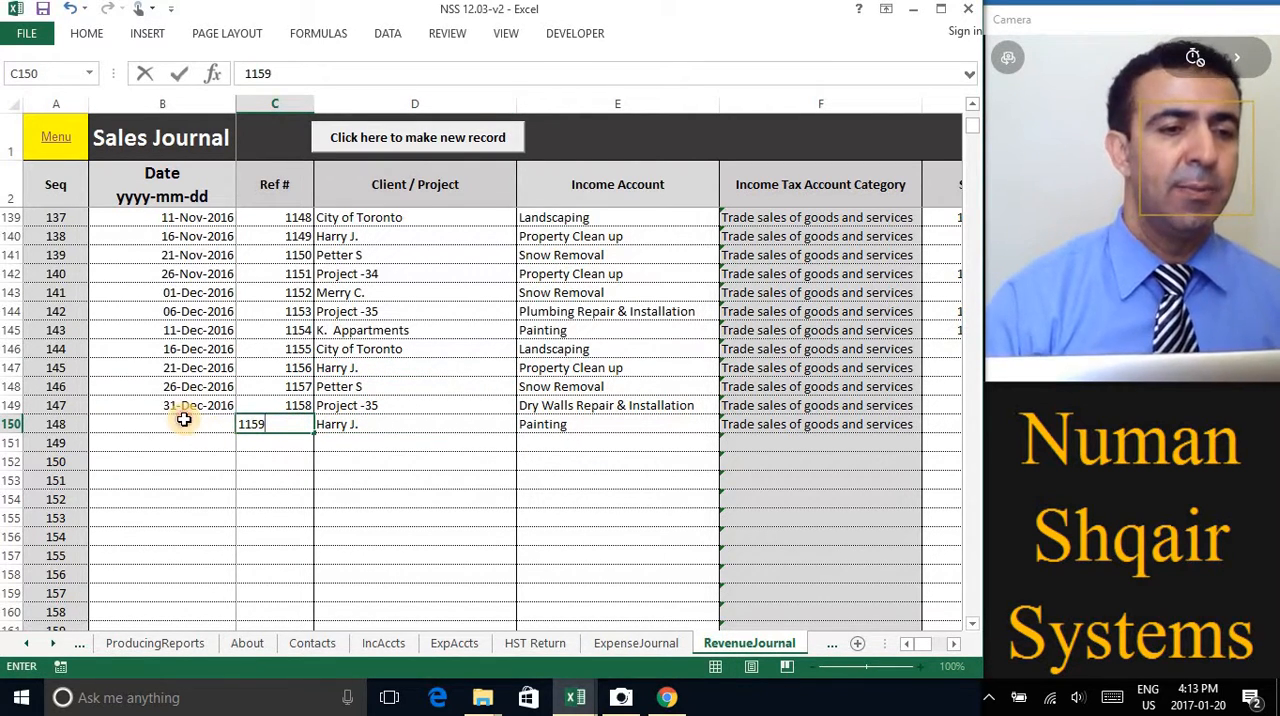
{"action": "left_click", "coordinate": [184, 420]}
{"action": "type", "text": "17-01-01"}
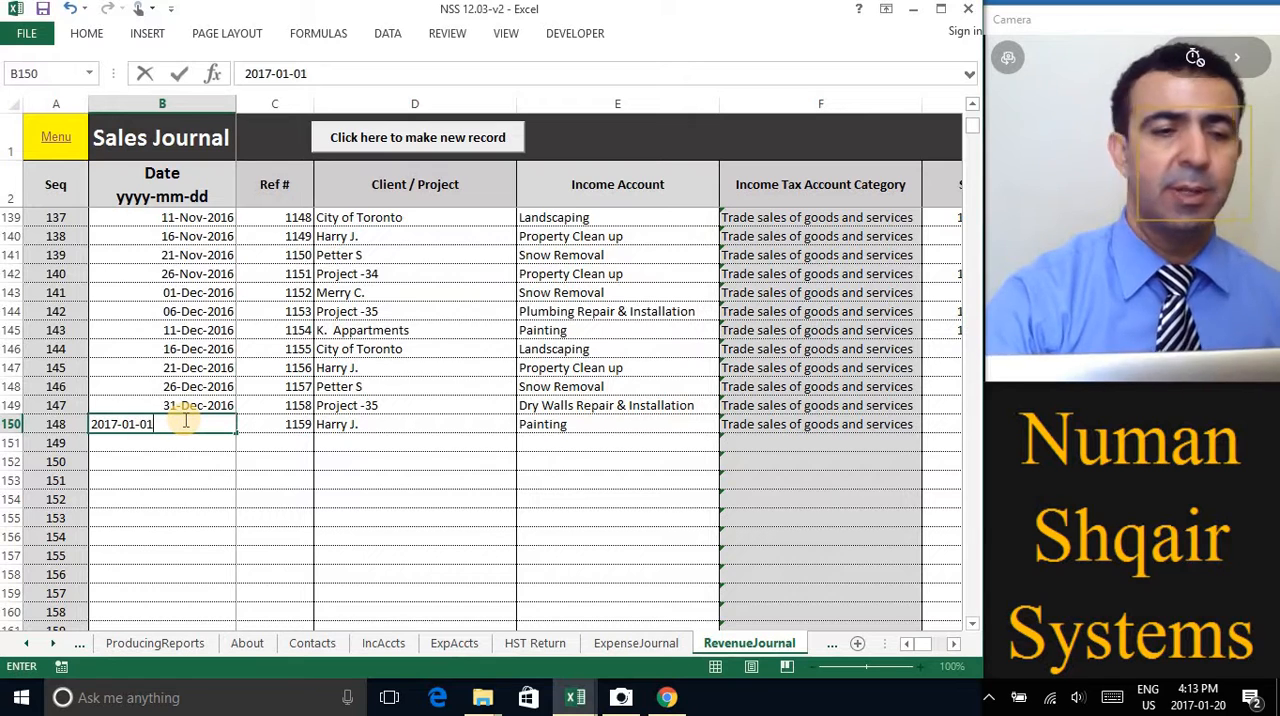
{"action": "key", "text": "ctrl+Return"}
{"action": "left_click", "coordinate": [180, 443]}
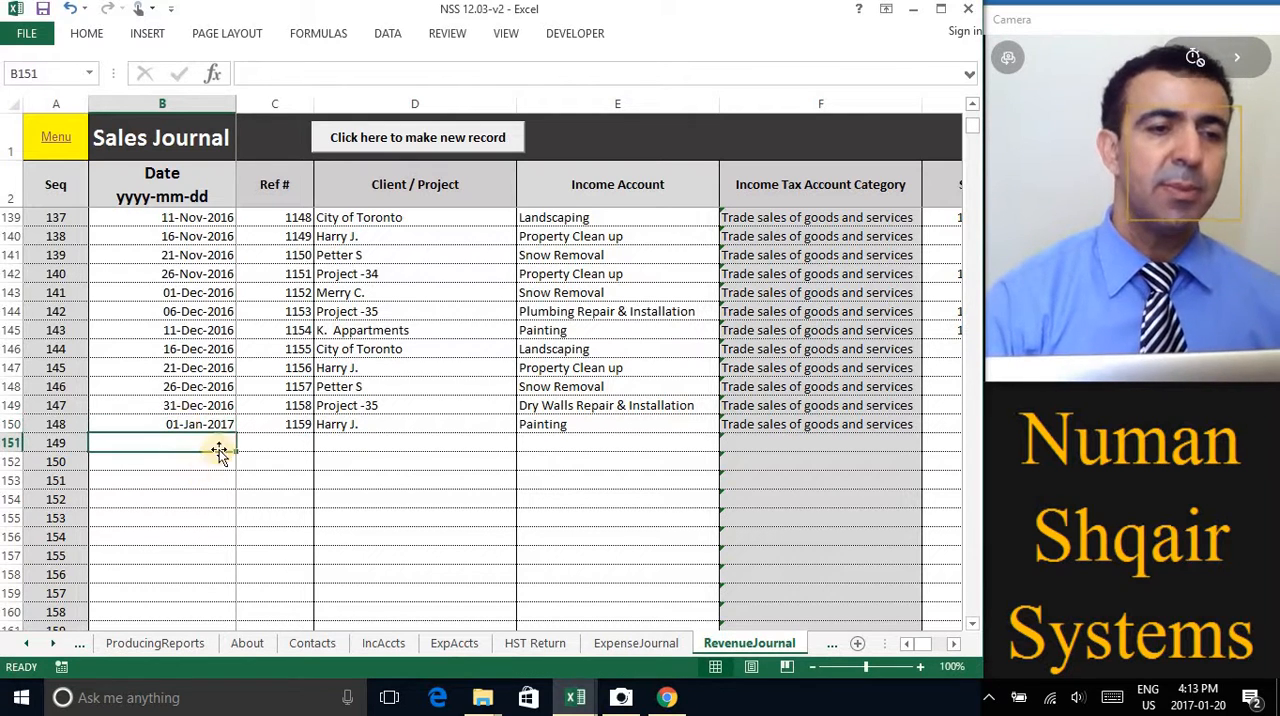
{"action": "key", "text": "Up"}
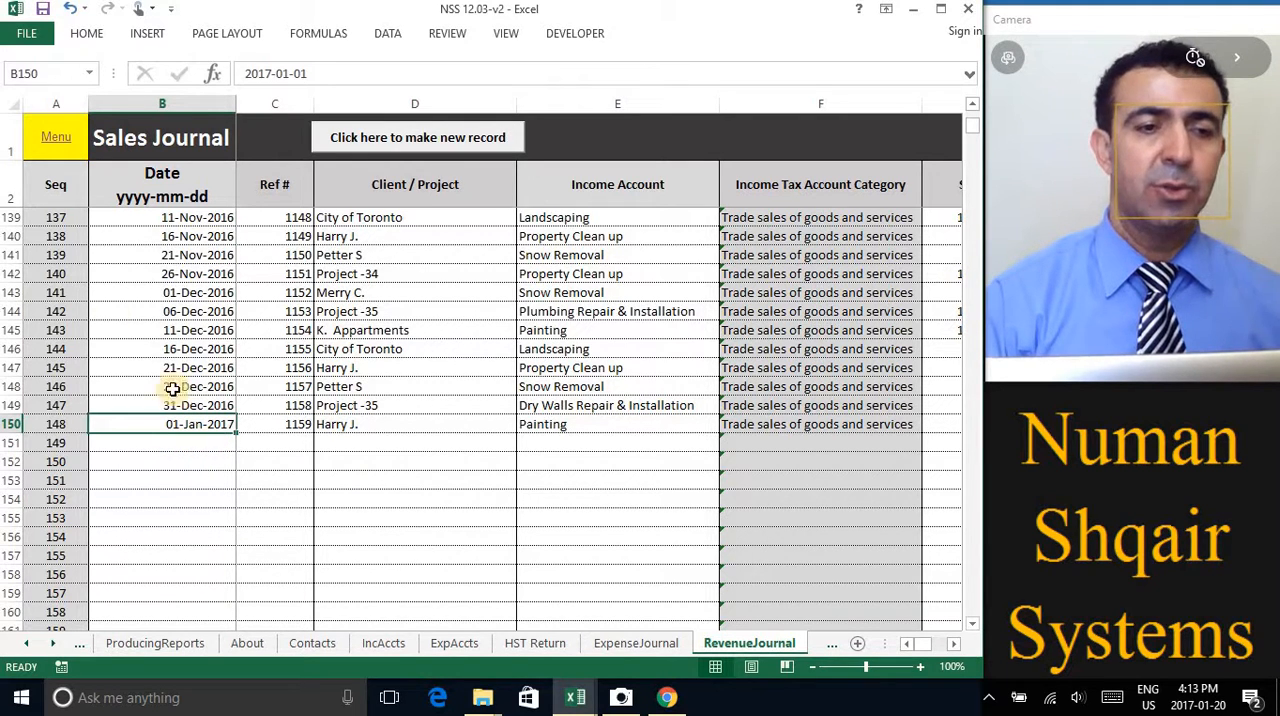
Return to the home menu and reopen the Record Revenues journal
{"action": "left_click", "coordinate": [54, 136]}
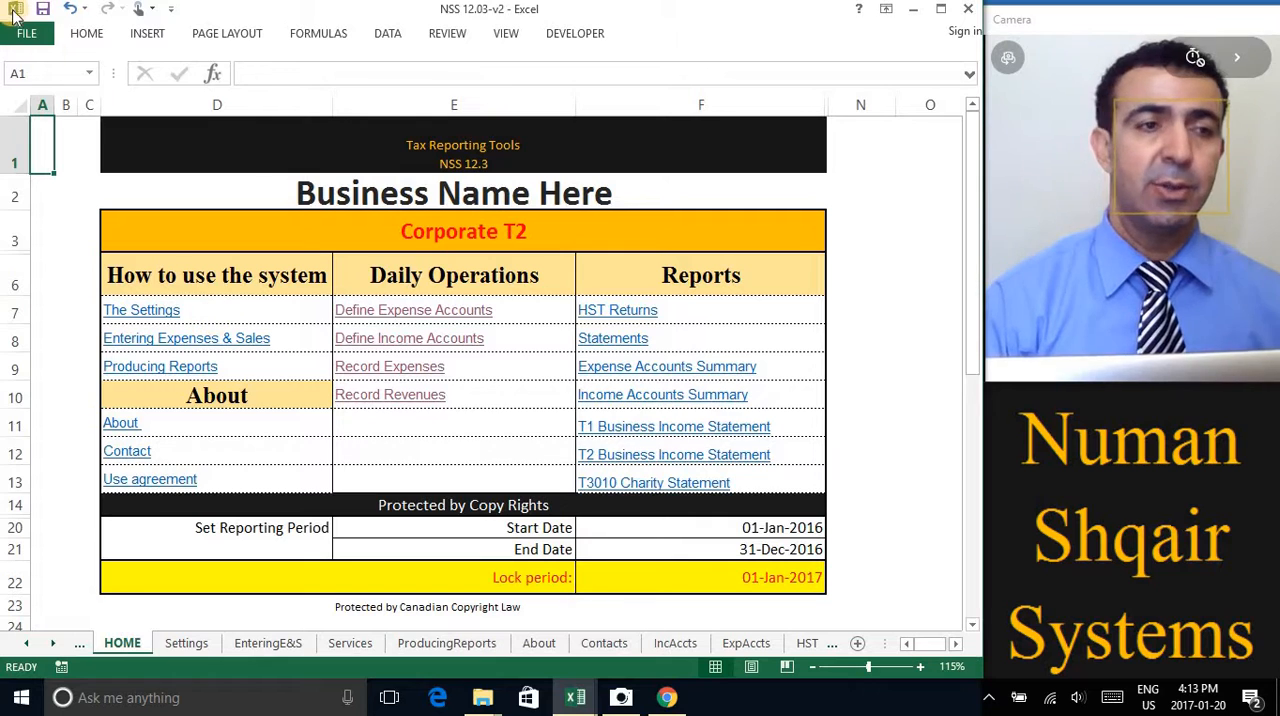
{"action": "left_click", "coordinate": [418, 400]}
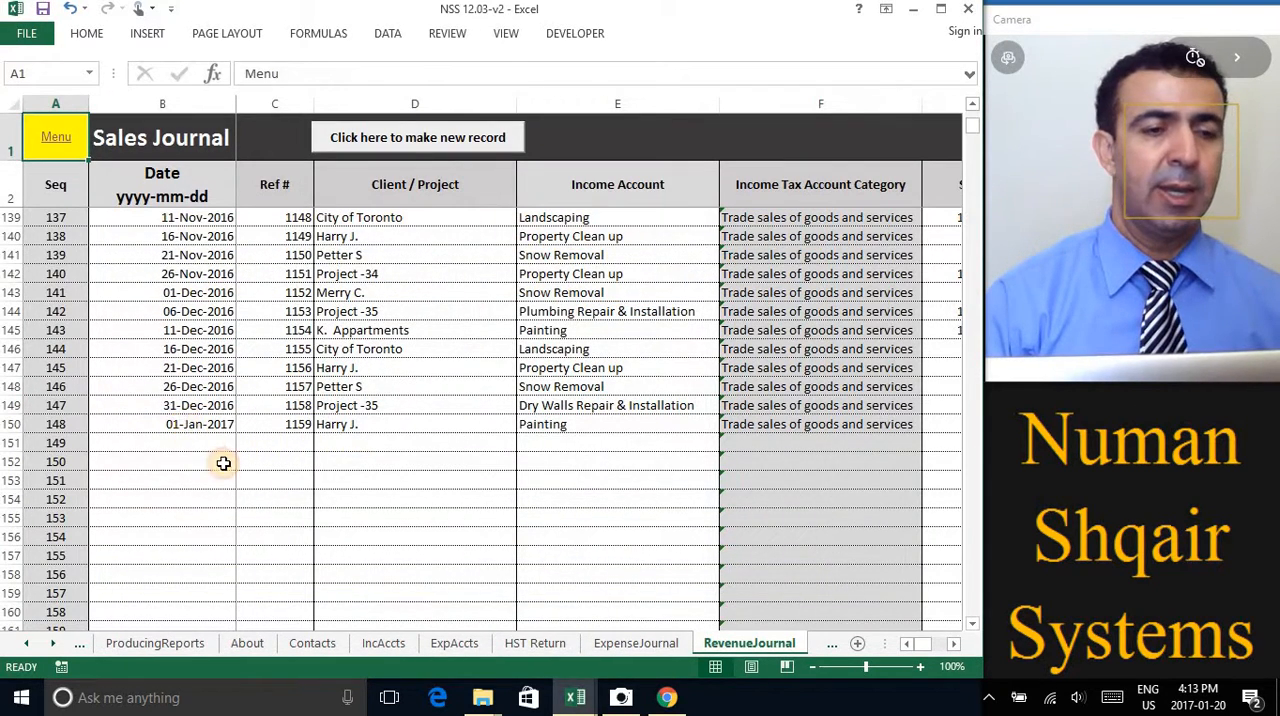
Try to change the date of the record in row 150 to 2016-01-01
{"action": "left_click", "coordinate": [215, 424]}
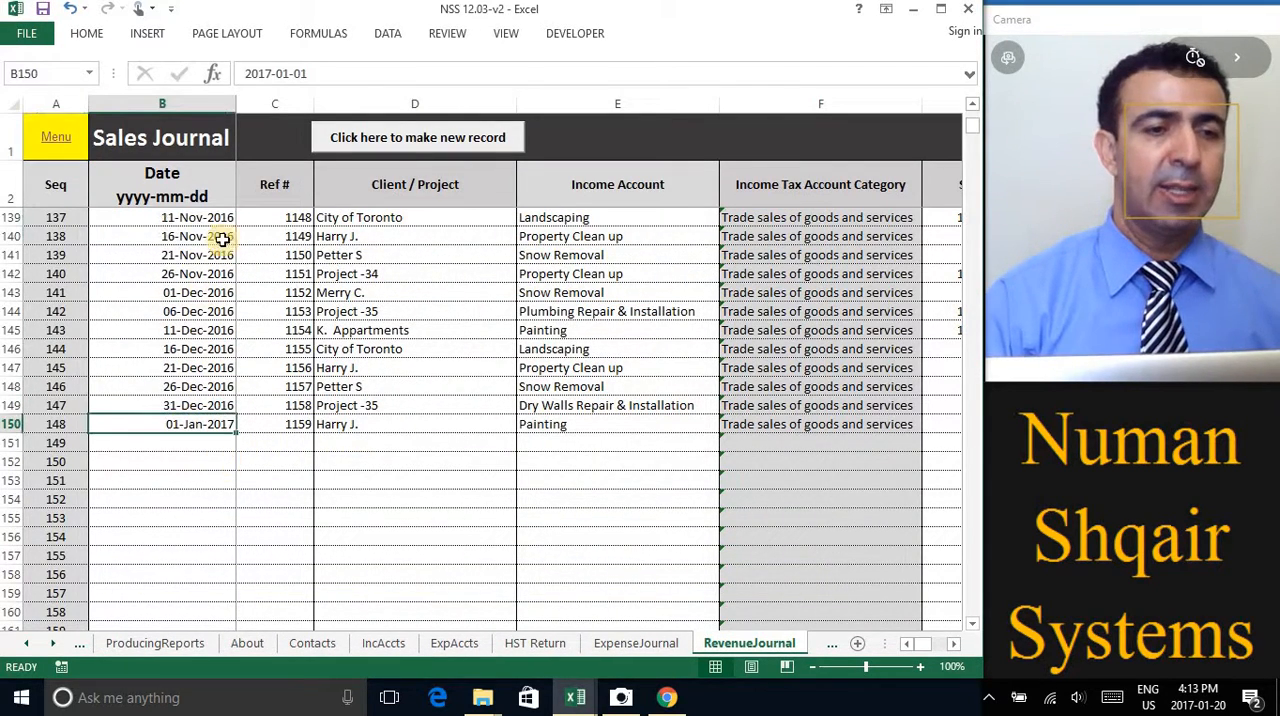
{"action": "left_click", "coordinate": [268, 74]}
{"action": "left_click_drag", "start_coordinate": [271, 74], "coordinate": [265, 74]}
{"action": "type", "text": "6"}
{"action": "key", "text": "Return"}
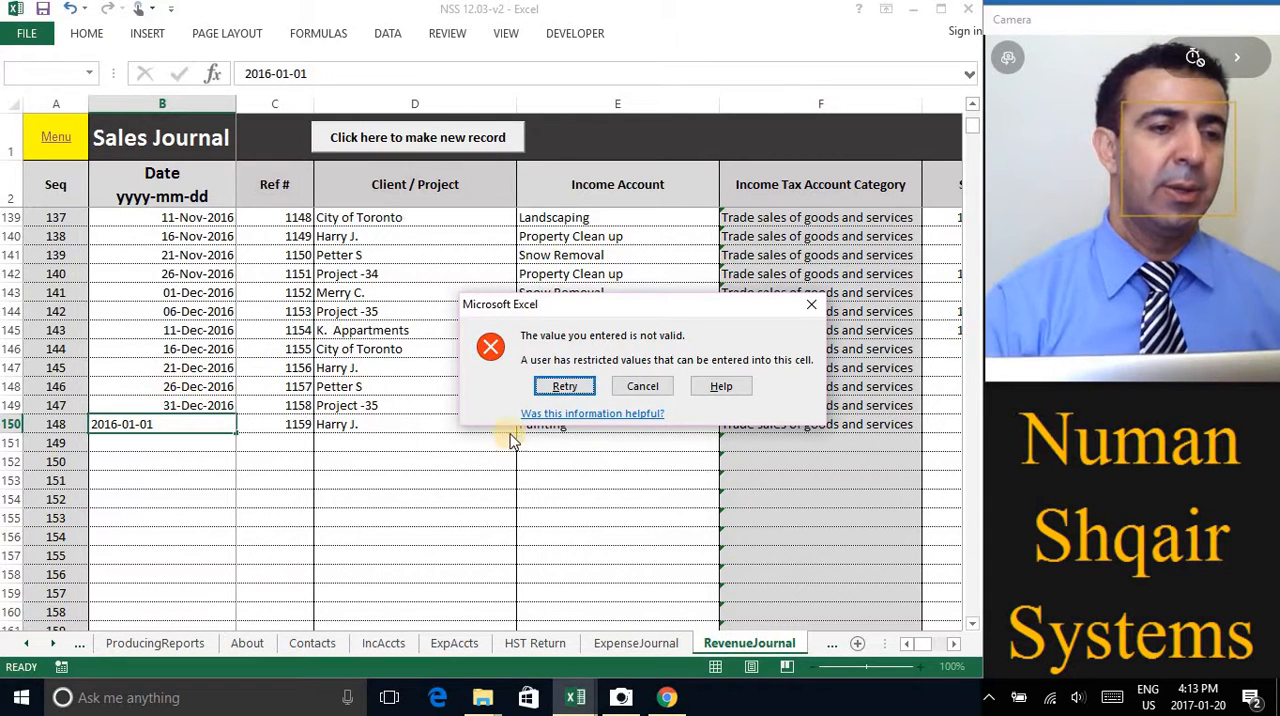
{"action": "key", "text": "Escape"}
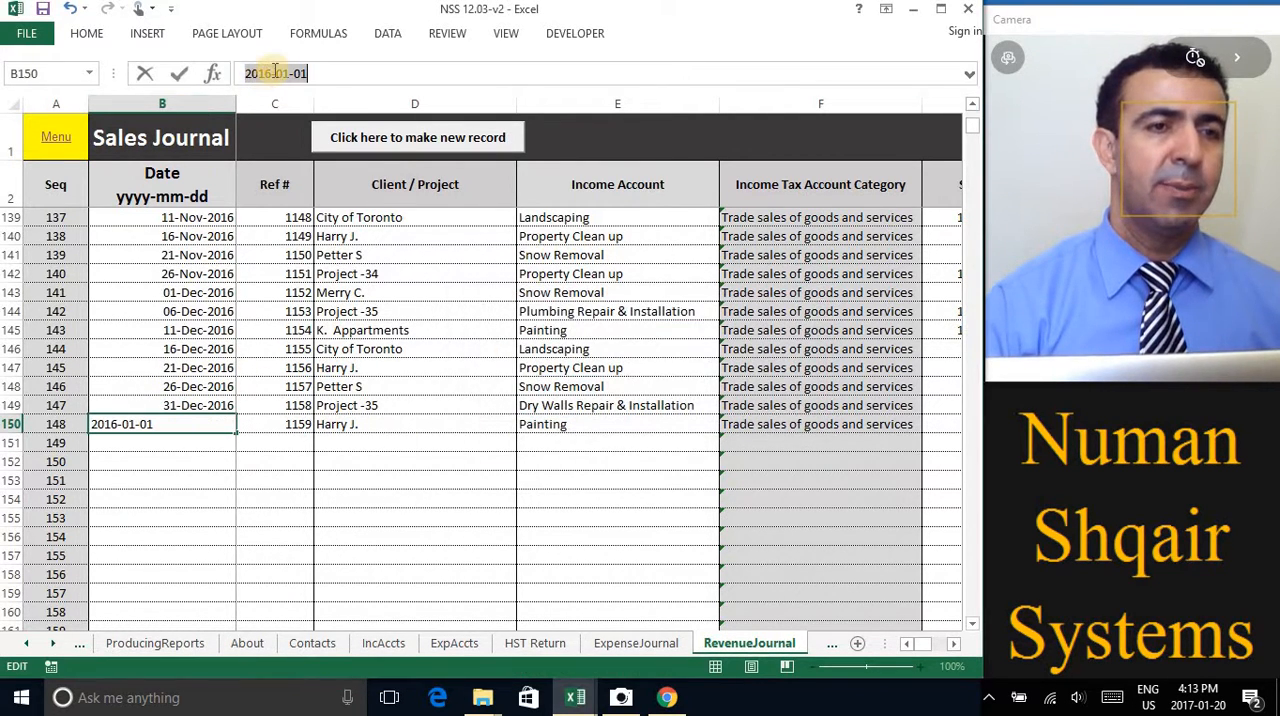
Set the date of the record in row 150 to 2017-01-01
{"action": "left_click", "coordinate": [268, 73]}
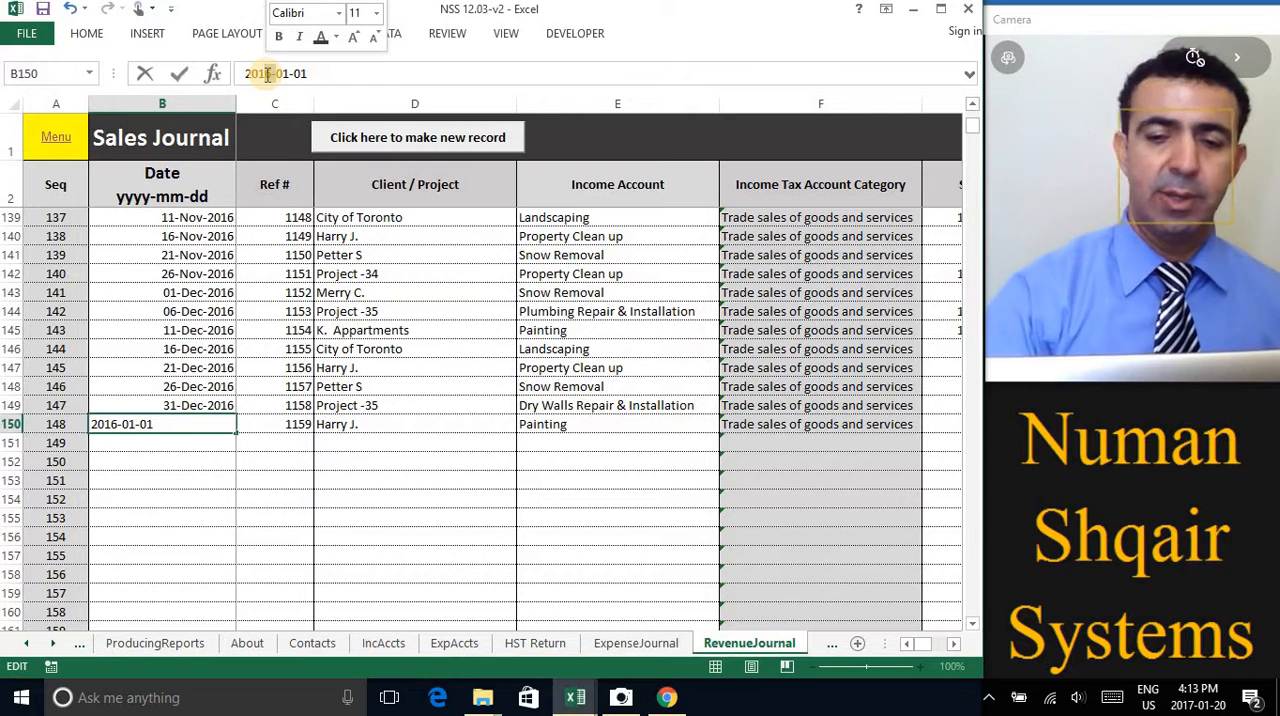
{"action": "type", "text": "7"}
{"action": "key", "text": "Return"}
{"action": "key", "text": "Return"}
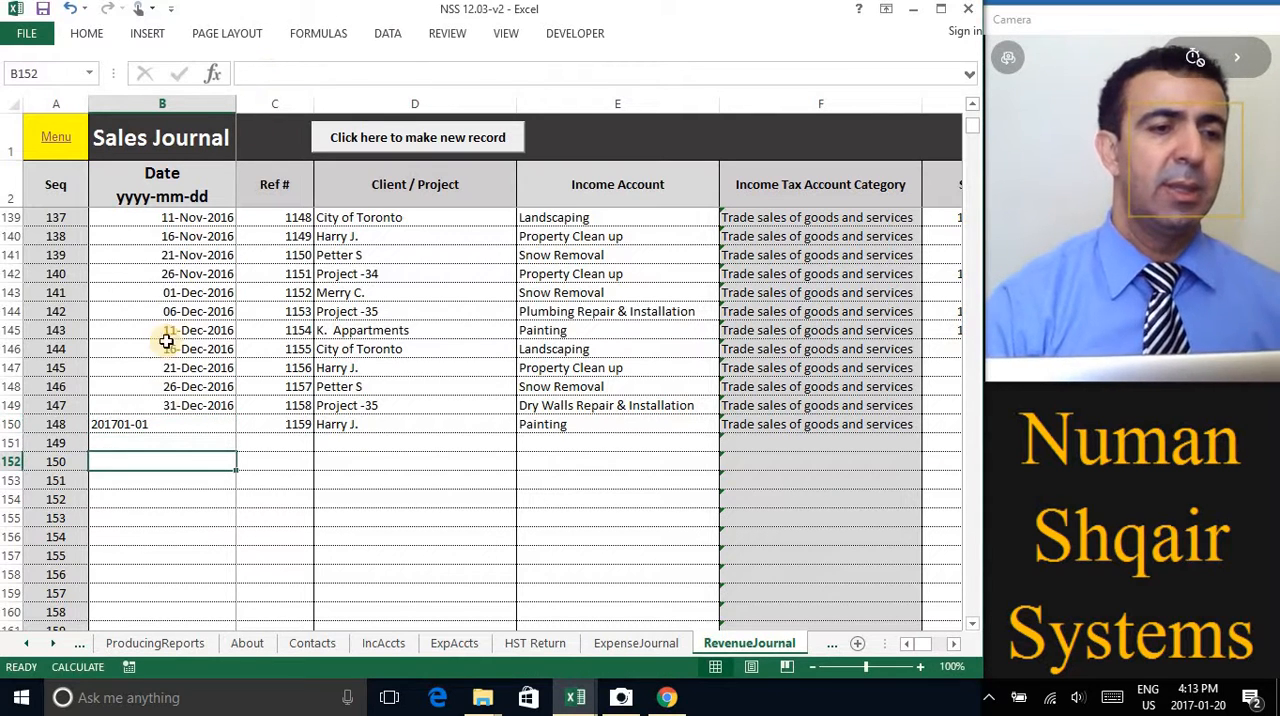
{"action": "left_click", "coordinate": [174, 426]}
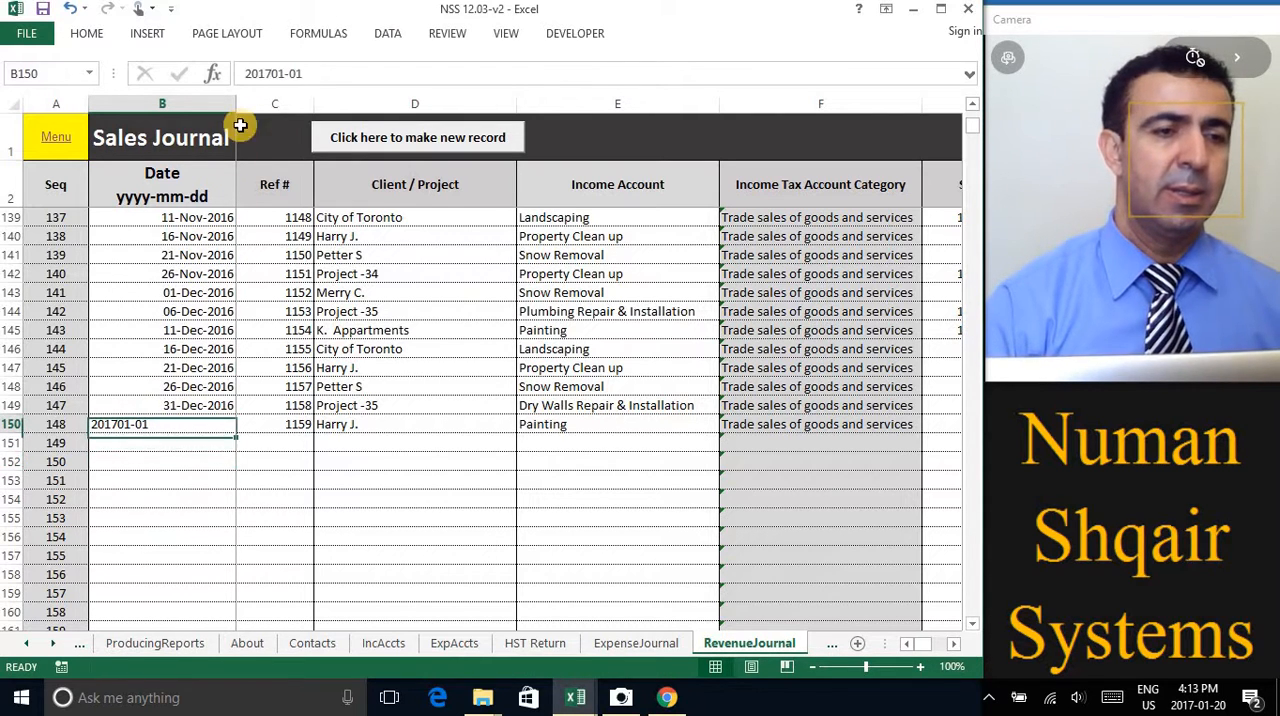
{"action": "left_click", "coordinate": [270, 73]}
{"action": "type", "text": "-"}
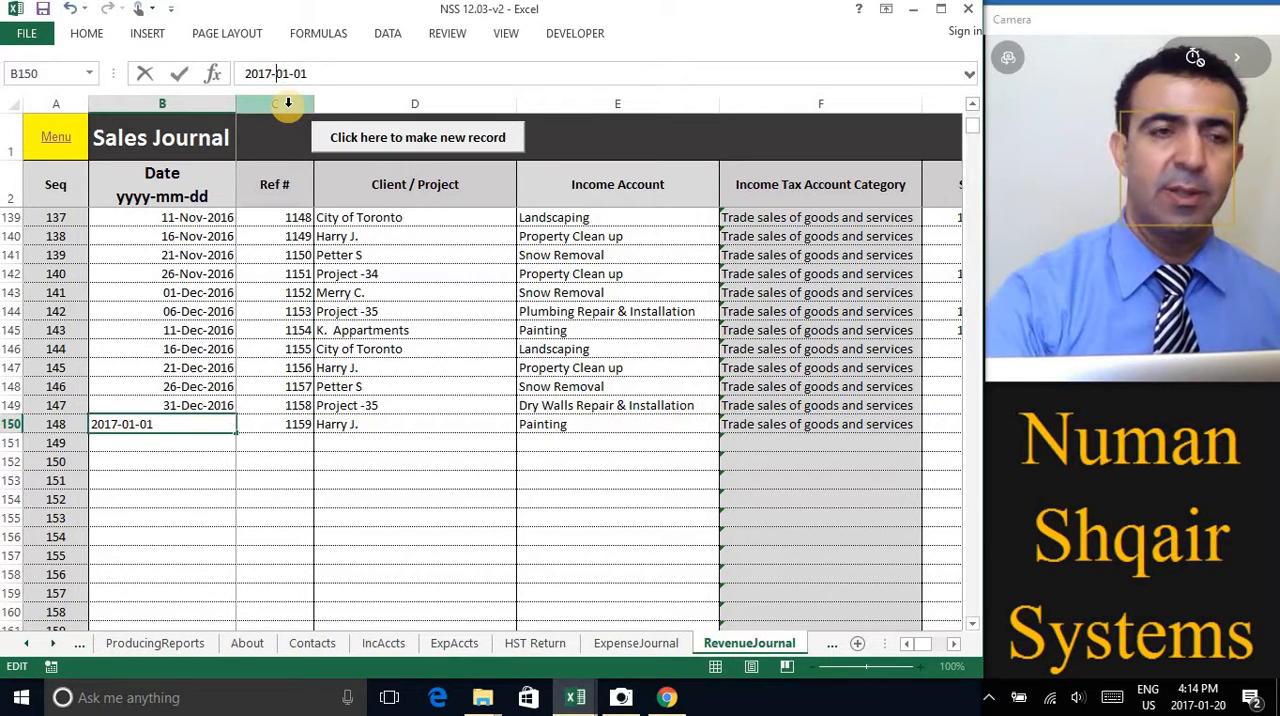
{"action": "key", "text": "Return"}
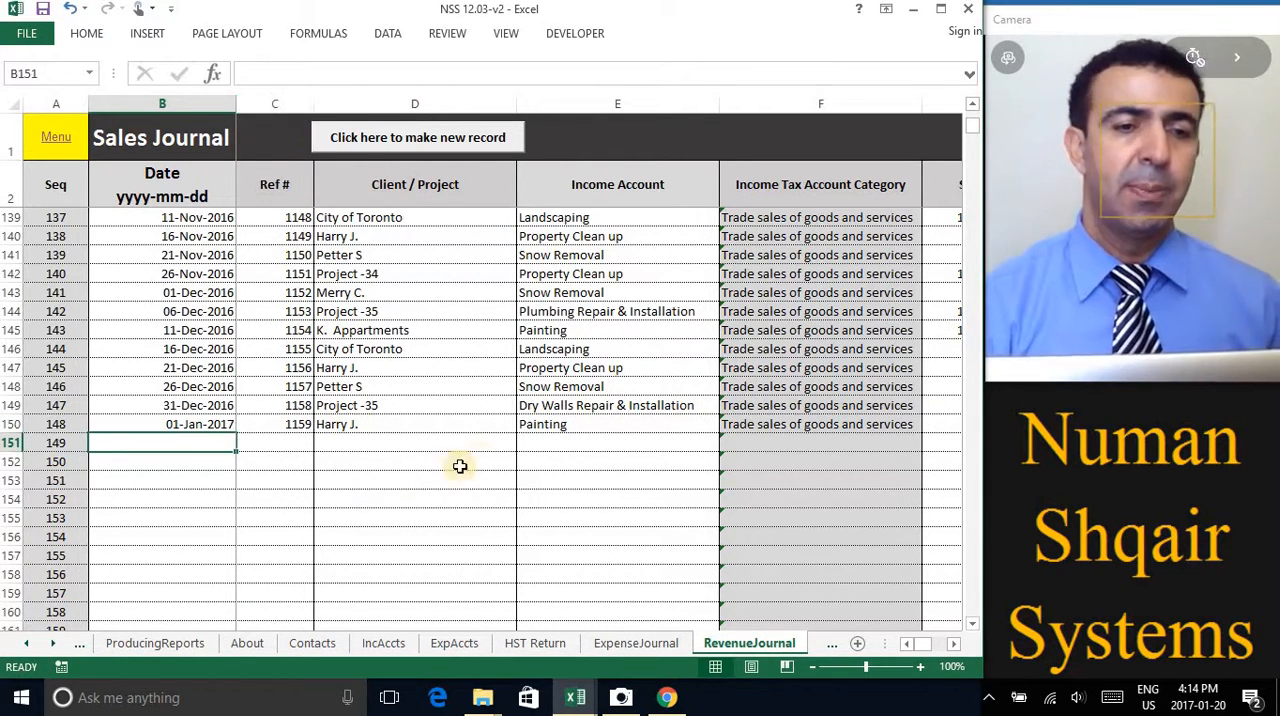
{"action": "left_click", "coordinate": [412, 451]}
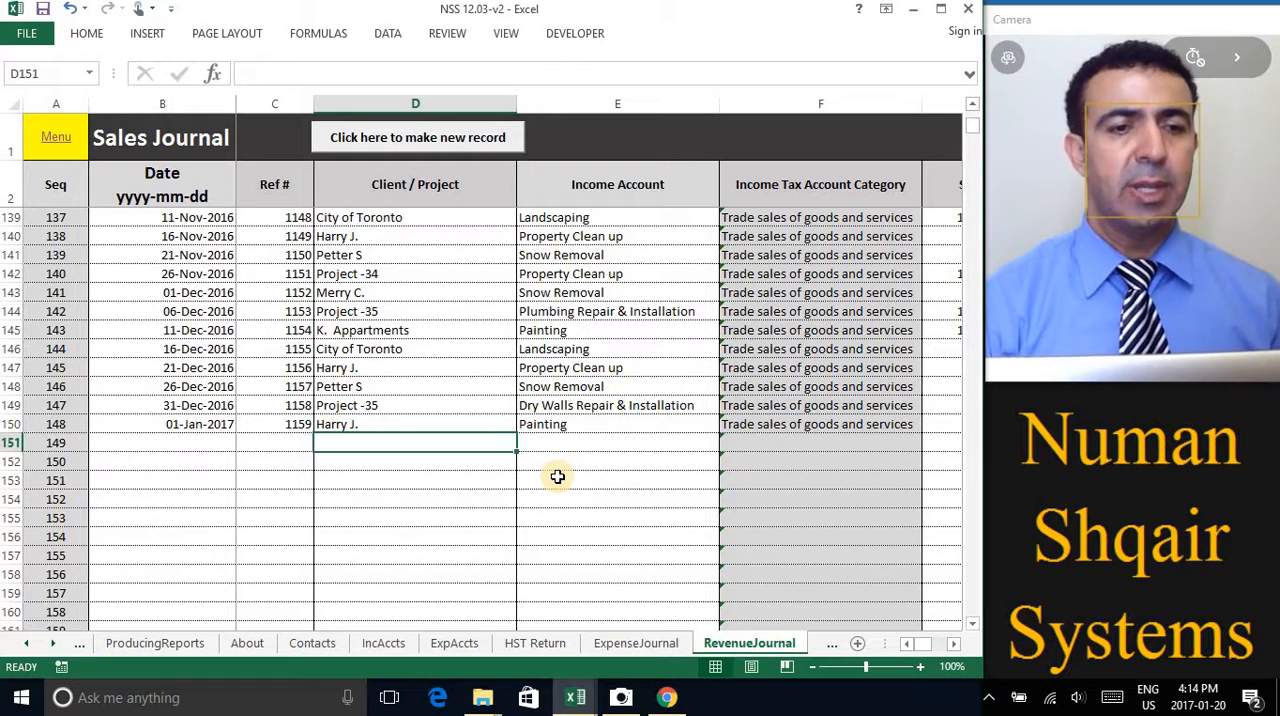
{"action": "scroll", "coordinate": [557, 477], "scroll_direction": "down", "scroll_amount": 3}
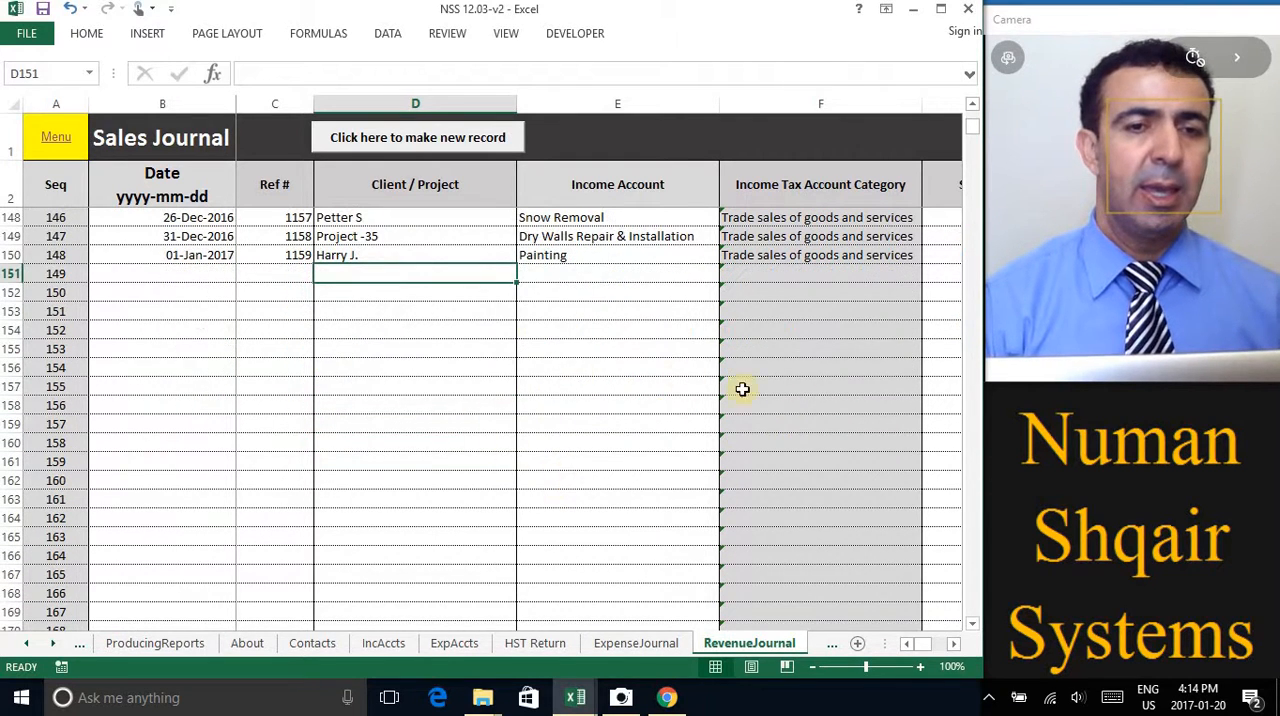